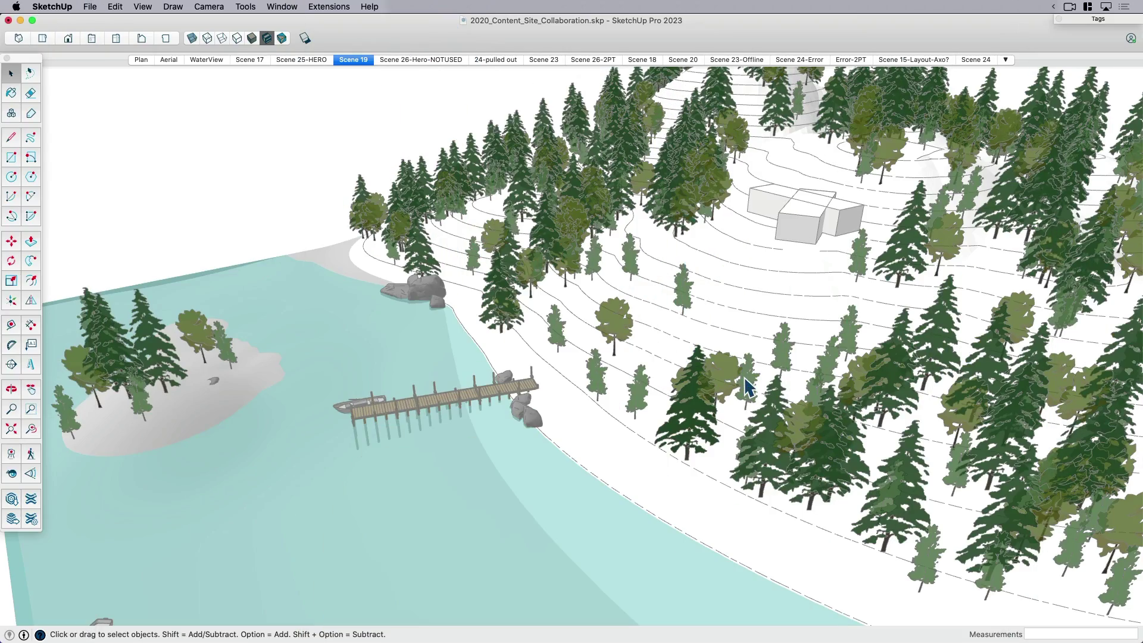
- Clear the tree selection, then pan, orbit and zoom over the island site toward the cabin
{"action": "left_click", "coordinate": [871, 408]}
{"action": "left_click", "coordinate": [185, 153]}
{"action": "key", "text": "h"}
{"action": "left_click_drag", "start_coordinate": [672, 326], "coordinate": [659, 332]}
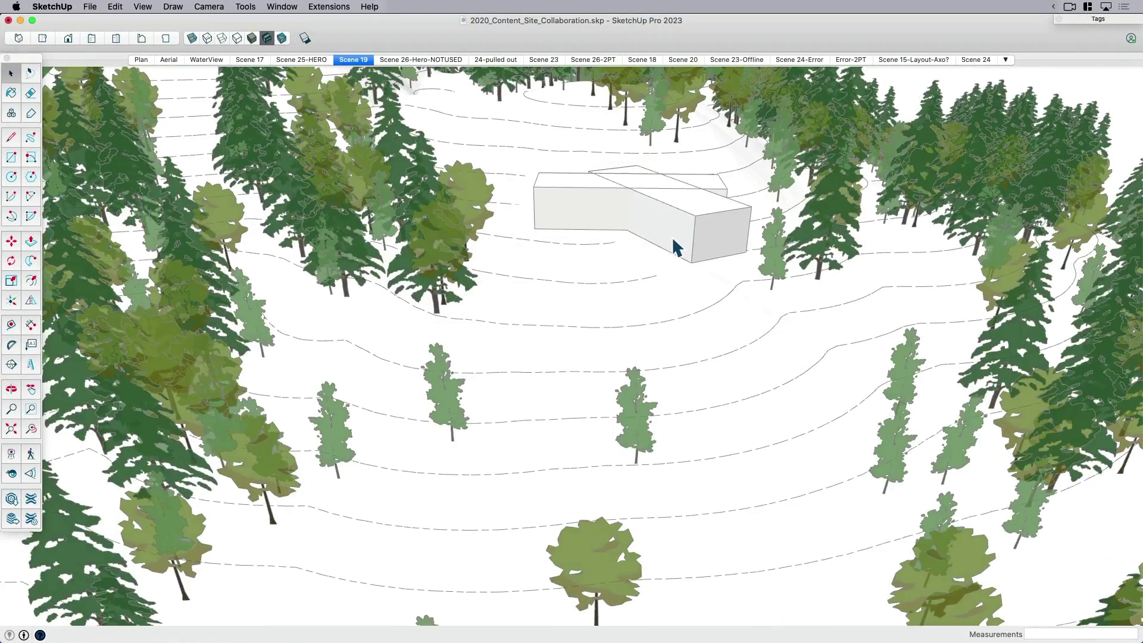
{"action": "left_click_drag", "start_coordinate": [671, 238], "coordinate": [574, 298]}
{"action": "middle_click_drag", "start_coordinate": [574, 298], "coordinate": [645, 288]}
{"action": "scroll", "coordinate": [658, 242], "scroll_direction": "up", "scroll_amount": 5}
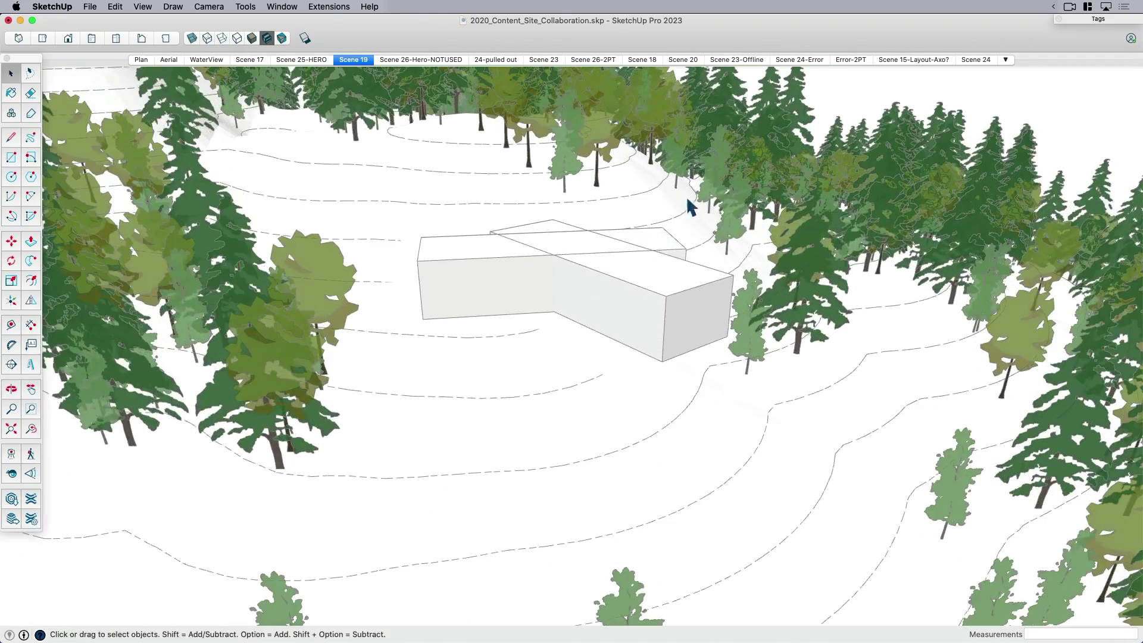
{"action": "scroll", "coordinate": [689, 207], "scroll_direction": "down", "scroll_amount": 5}
{"action": "middle_click_drag", "start_coordinate": [689, 207], "coordinate": [637, 324]}
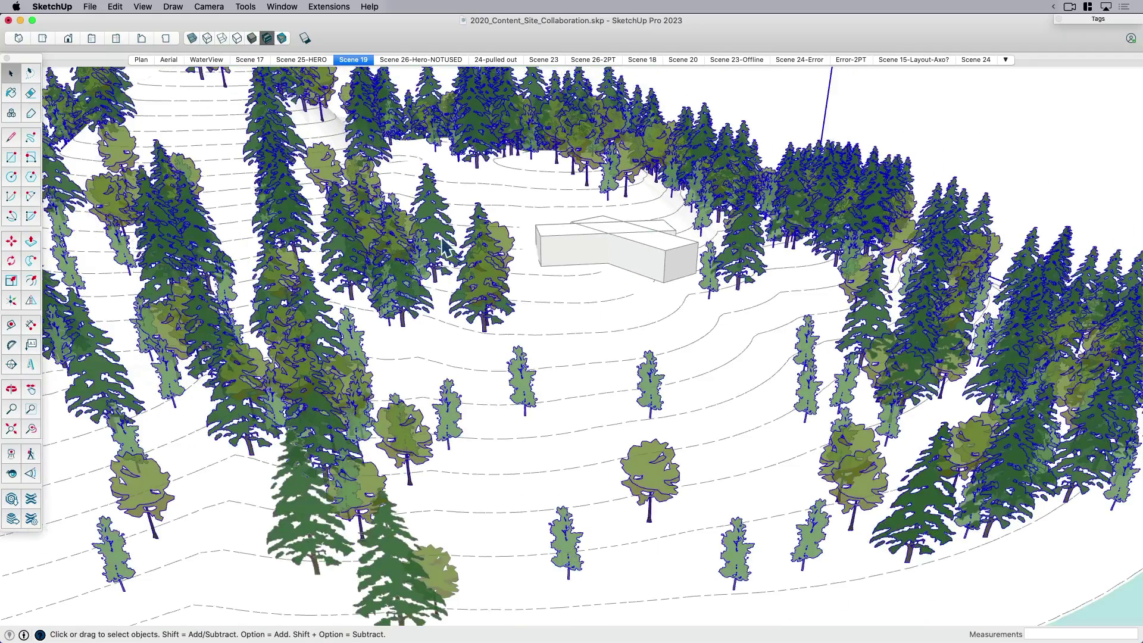
{"action": "scroll", "coordinate": [512, 294], "scroll_direction": "down", "scroll_amount": 8}
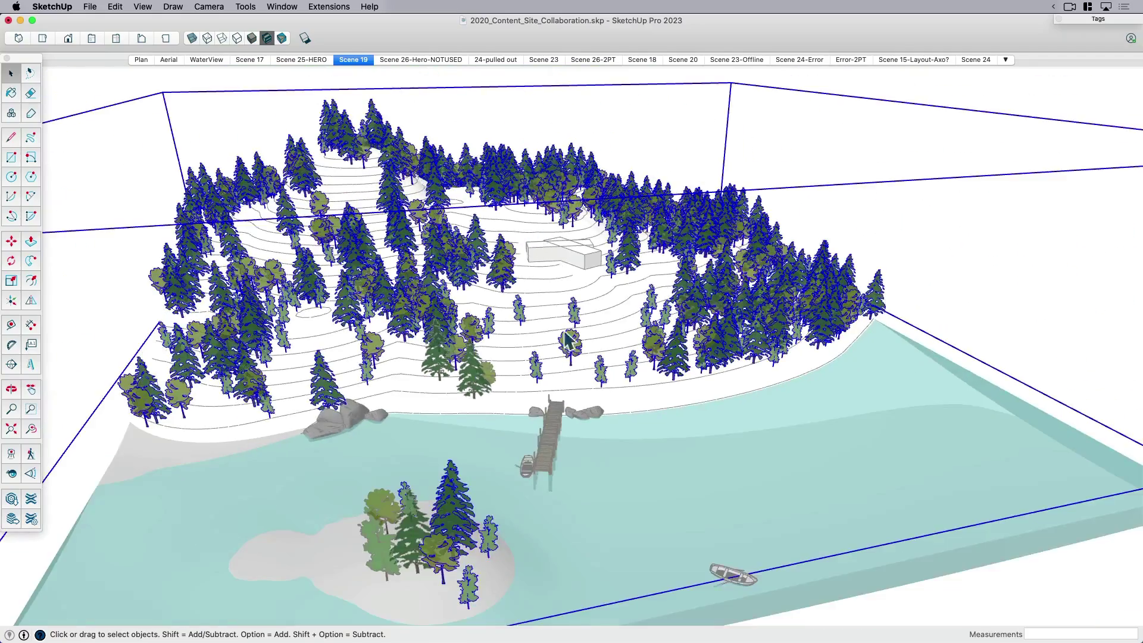
{"action": "middle_click_drag", "start_coordinate": [607, 382], "coordinate": [503, 356]}
{"action": "scroll", "coordinate": [559, 334], "scroll_direction": "up", "scroll_amount": 3}
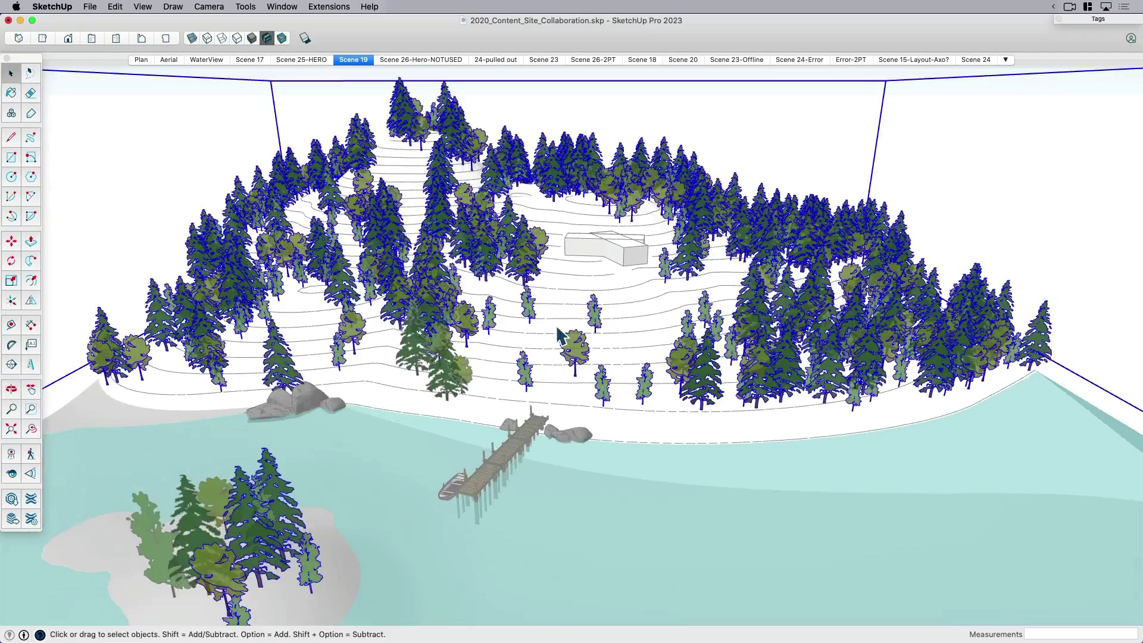
- Select the cabin building and orbit to look up the hillside at it
{"action": "left_click", "coordinate": [608, 257]}
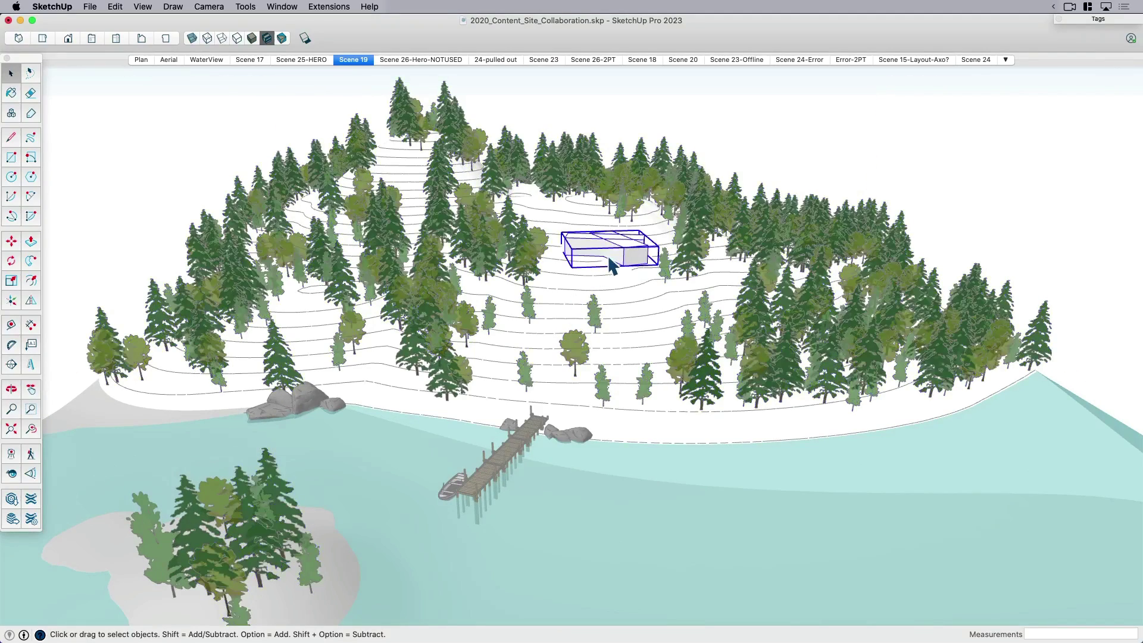
{"action": "scroll", "coordinate": [608, 255], "scroll_direction": "up", "scroll_amount": 10}
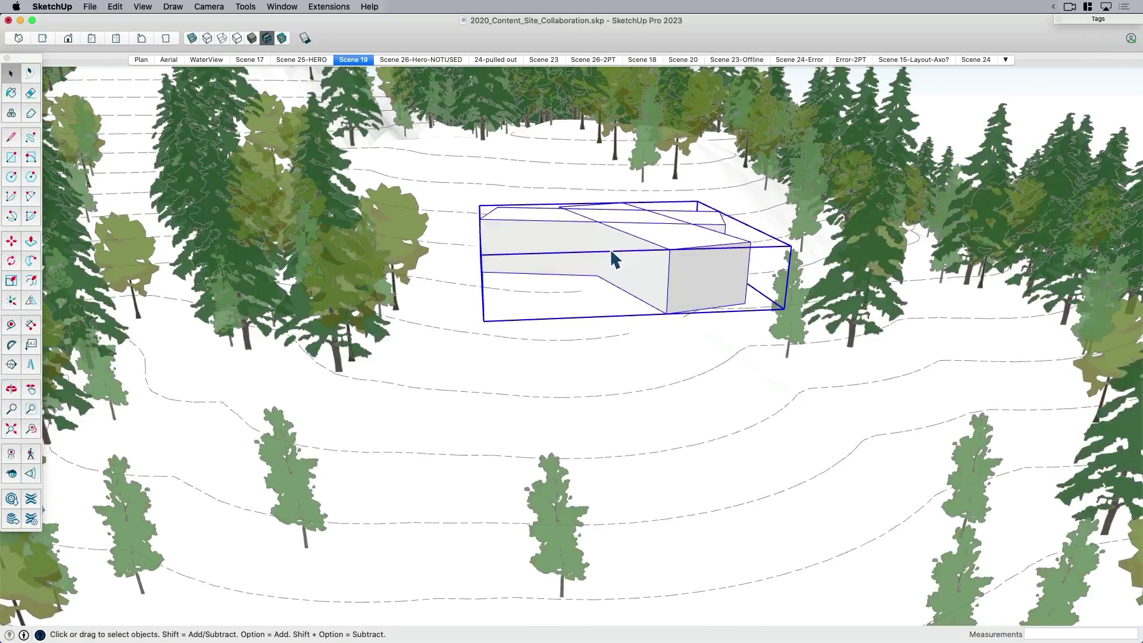
{"action": "middle_click_drag", "start_coordinate": [610, 248], "coordinate": [526, 280]}
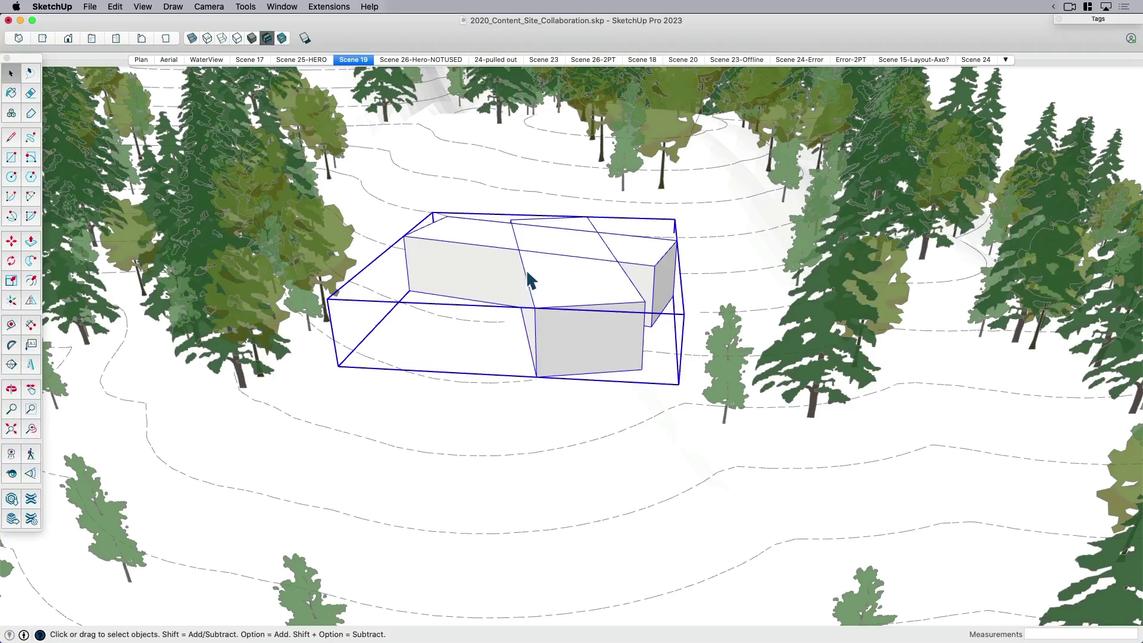
{"action": "middle_click_drag", "start_coordinate": [529, 280], "coordinate": [670, 335]}
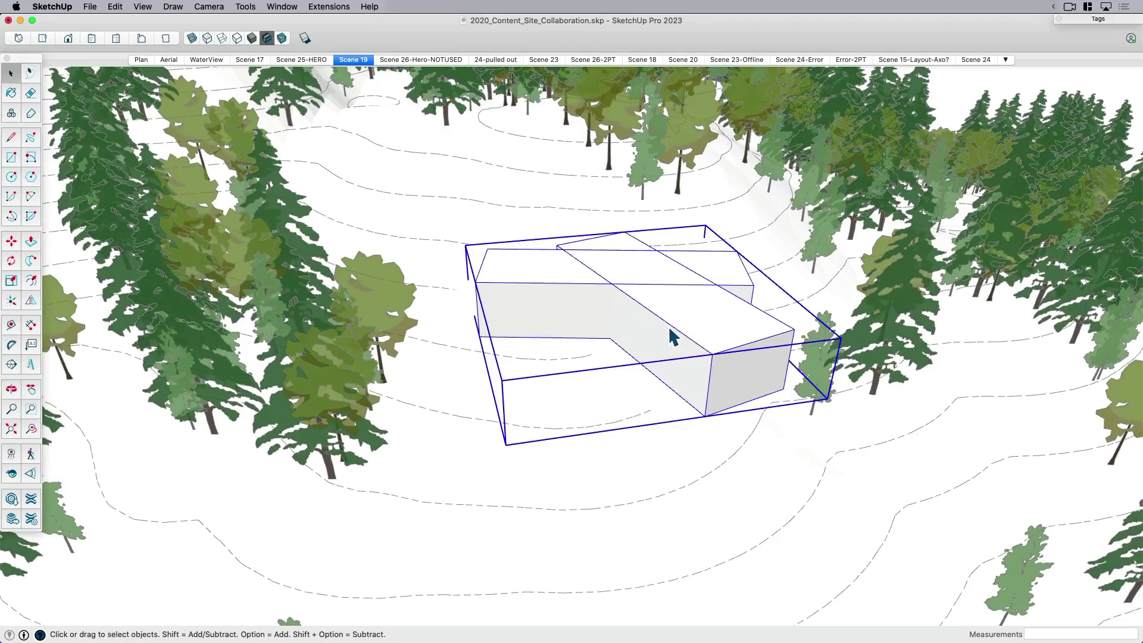
{"action": "middle_click_drag", "start_coordinate": [634, 376], "coordinate": [630, 280]}
- Inside the cabin group, move the crossing wing about 10' 4" down the slope, then exit the group
{"action": "double_click", "coordinate": [622, 264]}
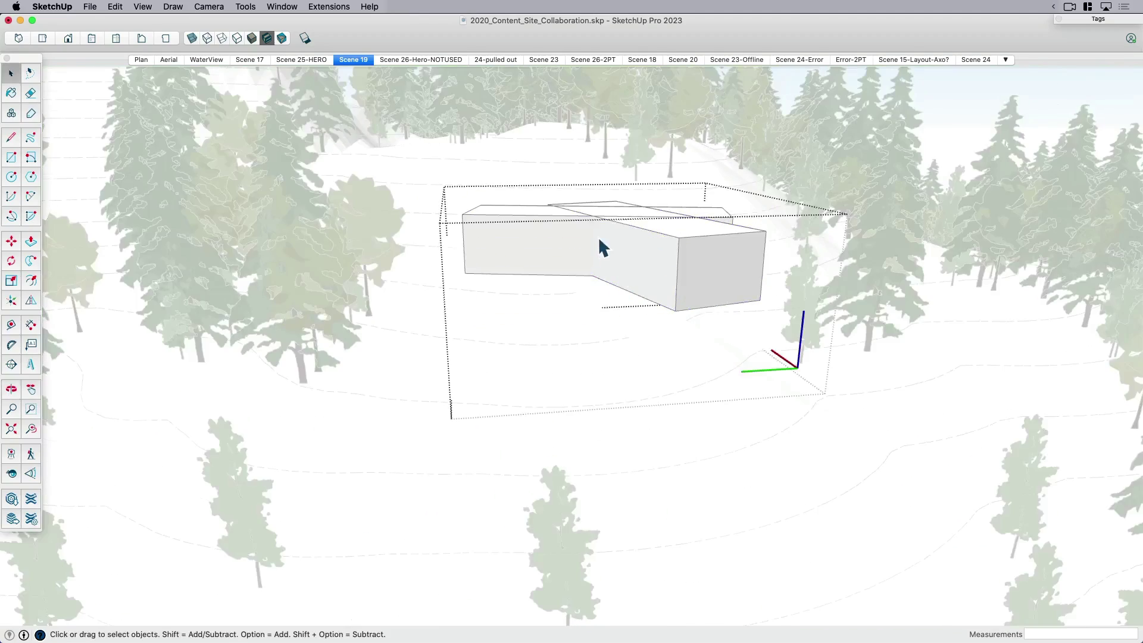
{"action": "scroll", "coordinate": [601, 247], "scroll_direction": "up", "scroll_amount": 3}
{"action": "key", "text": "m"}
{"action": "left_click", "coordinate": [592, 209]}
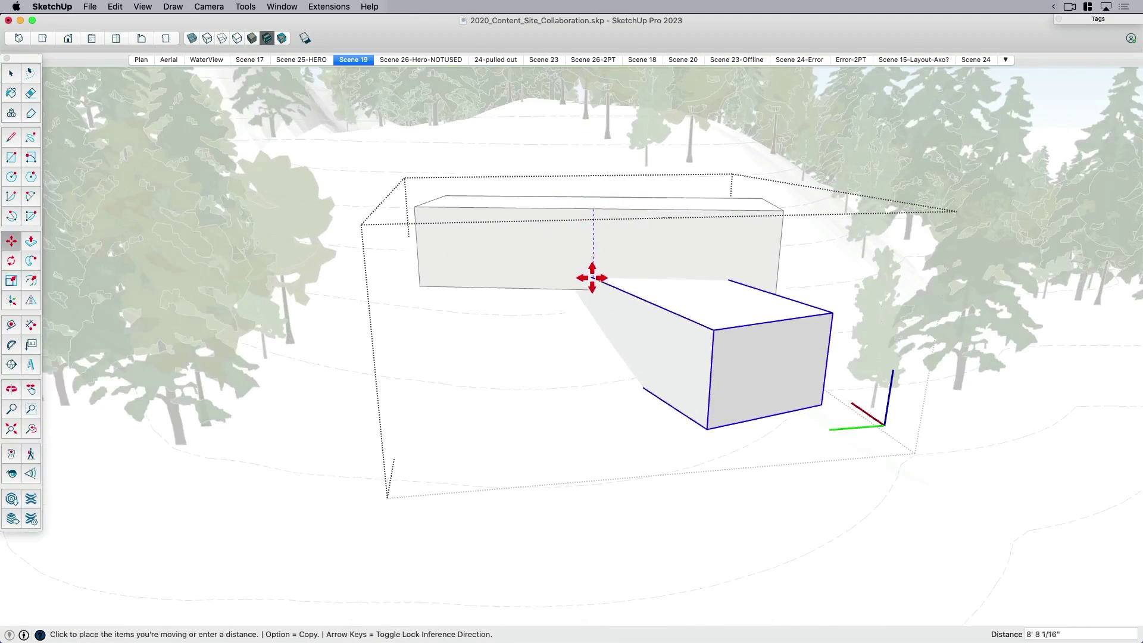
{"action": "left_click", "coordinate": [592, 291]}
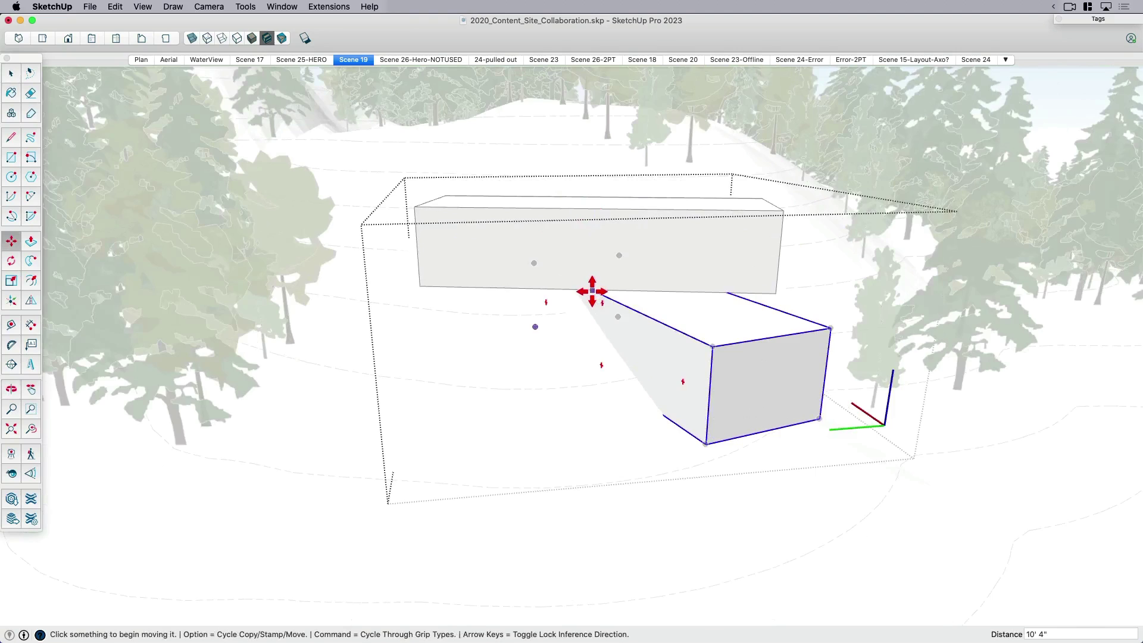
{"action": "scroll", "coordinate": [592, 291], "scroll_direction": "down", "scroll_amount": 2}
{"action": "key", "text": "space"}
{"action": "key", "text": "Escape"}
{"action": "key", "text": "Escape"}
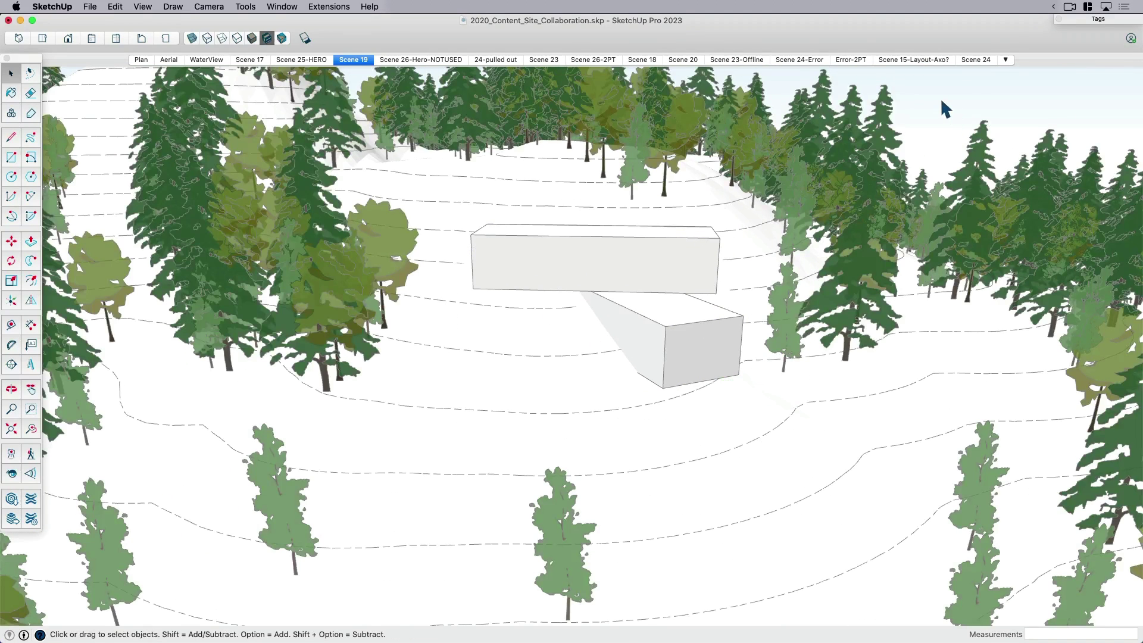
- Orbit around the cabin and reselect the cabin group
{"action": "scroll", "coordinate": [651, 328], "scroll_direction": "up", "scroll_amount": 2}
{"action": "middle_click_drag", "start_coordinate": [652, 327], "coordinate": [758, 400]}
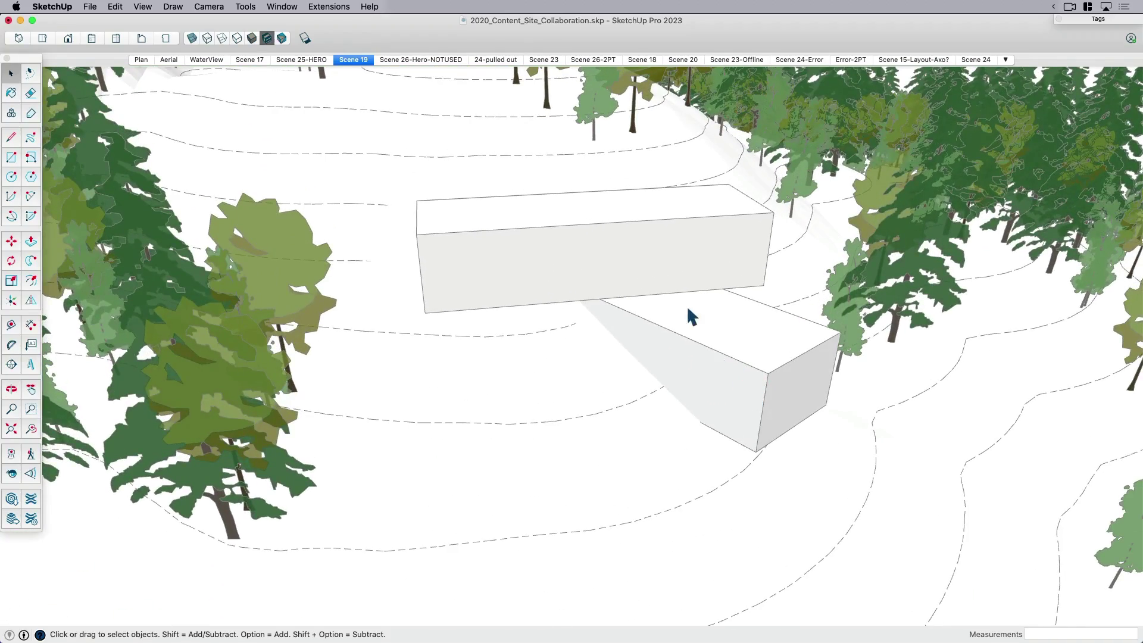
{"action": "scroll", "coordinate": [690, 316], "scroll_direction": "down", "scroll_amount": 3}
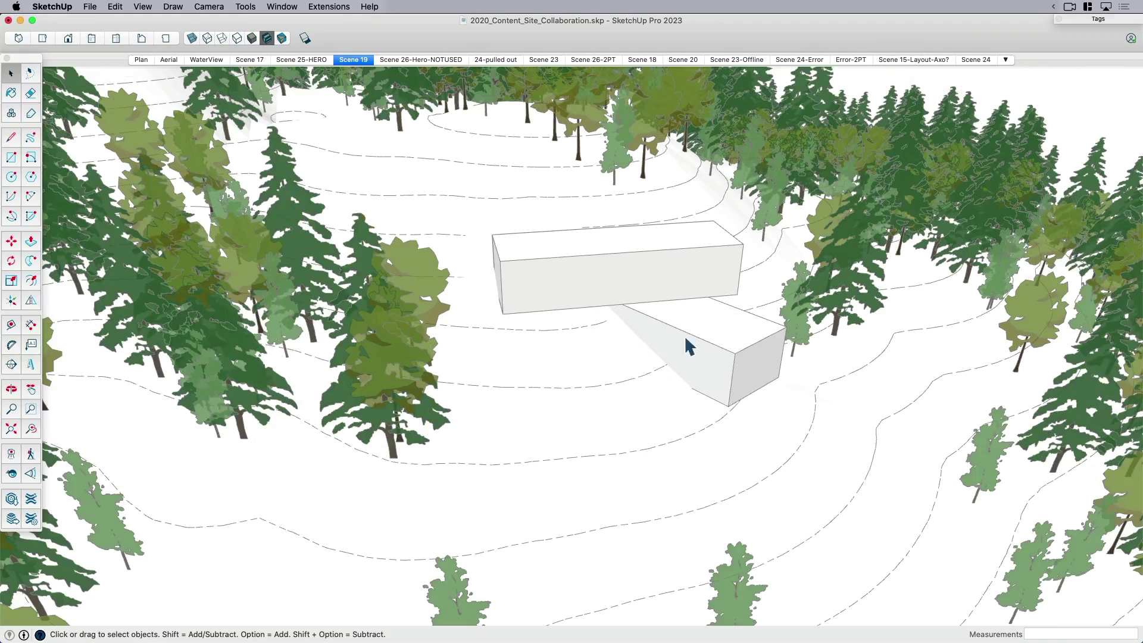
{"action": "middle_click_drag", "start_coordinate": [744, 387], "coordinate": [688, 360]}
{"action": "left_click", "coordinate": [689, 341]}
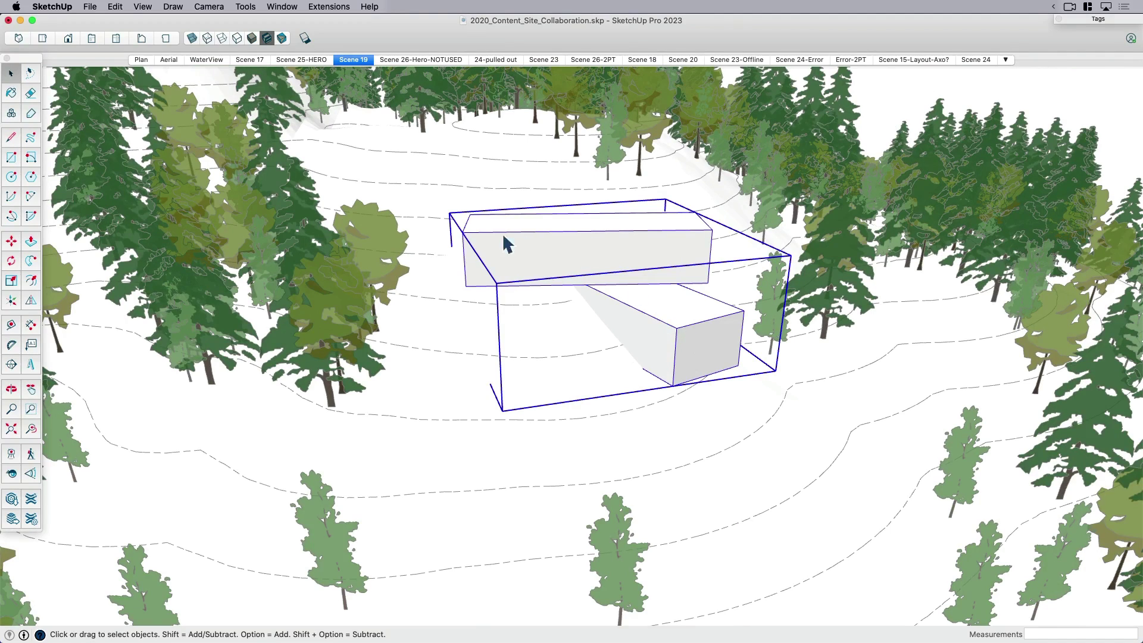
{"action": "scroll", "coordinate": [564, 304], "scroll_direction": "down", "scroll_amount": 2}
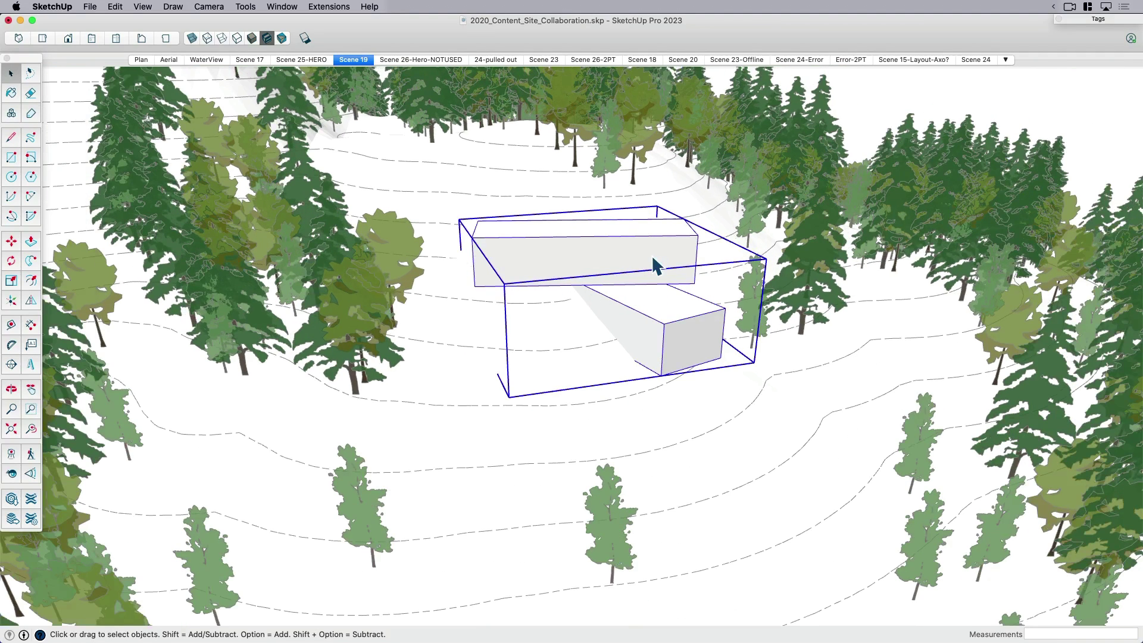
- Save the cabin component to the Desktop as Bldgs2.skp with Save As
{"action": "right_click", "coordinate": [653, 258]}
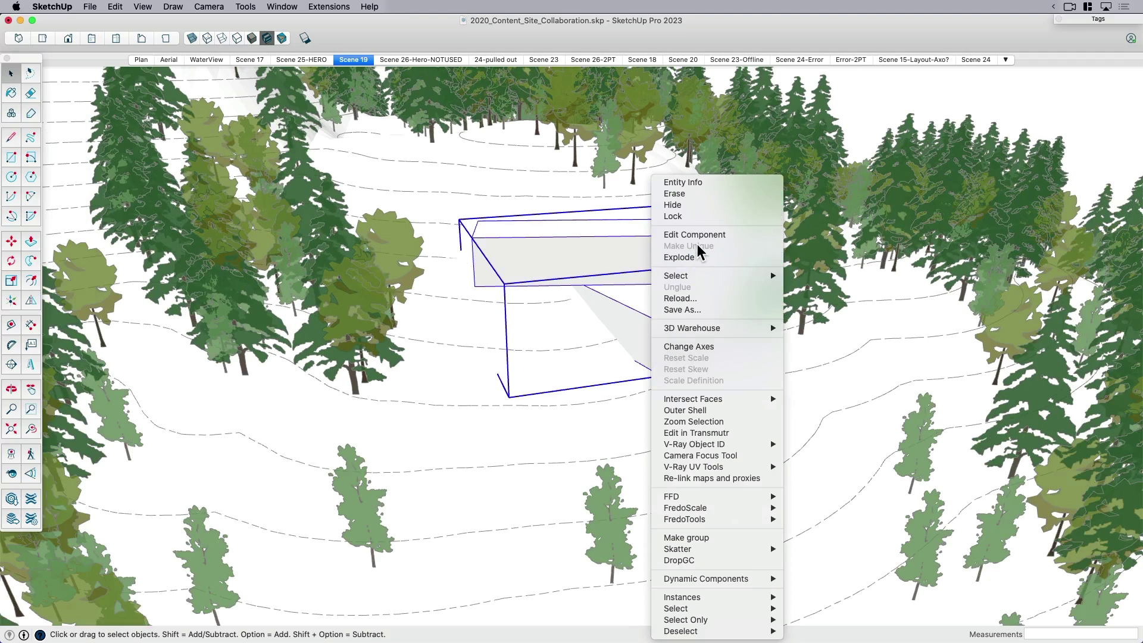
{"action": "left_click", "coordinate": [620, 258]}
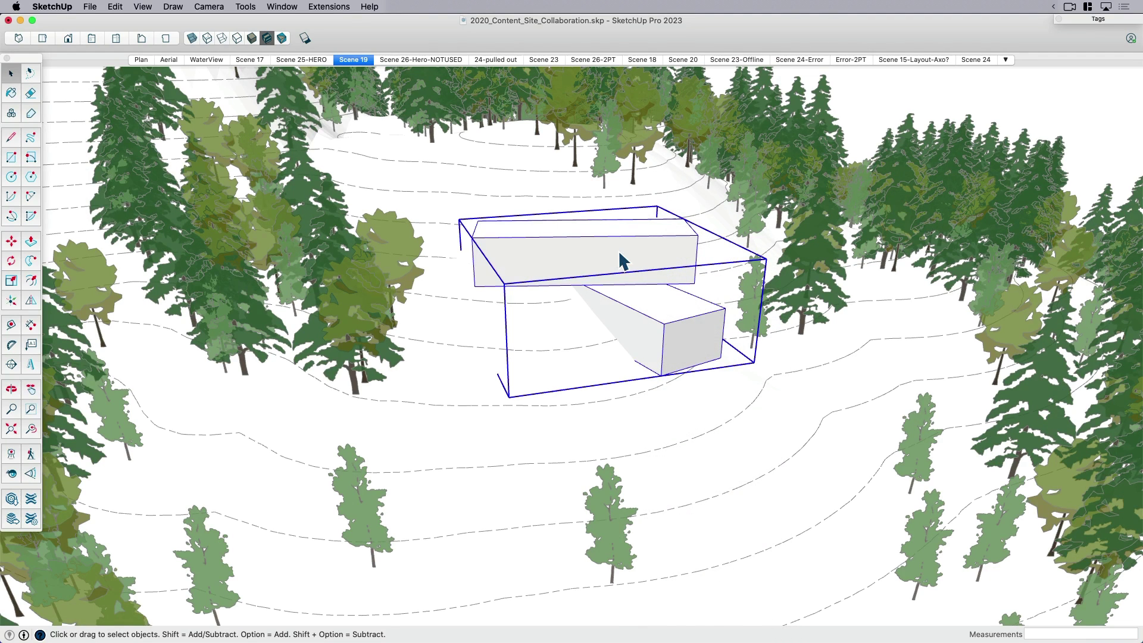
{"action": "right_click", "coordinate": [621, 259]}
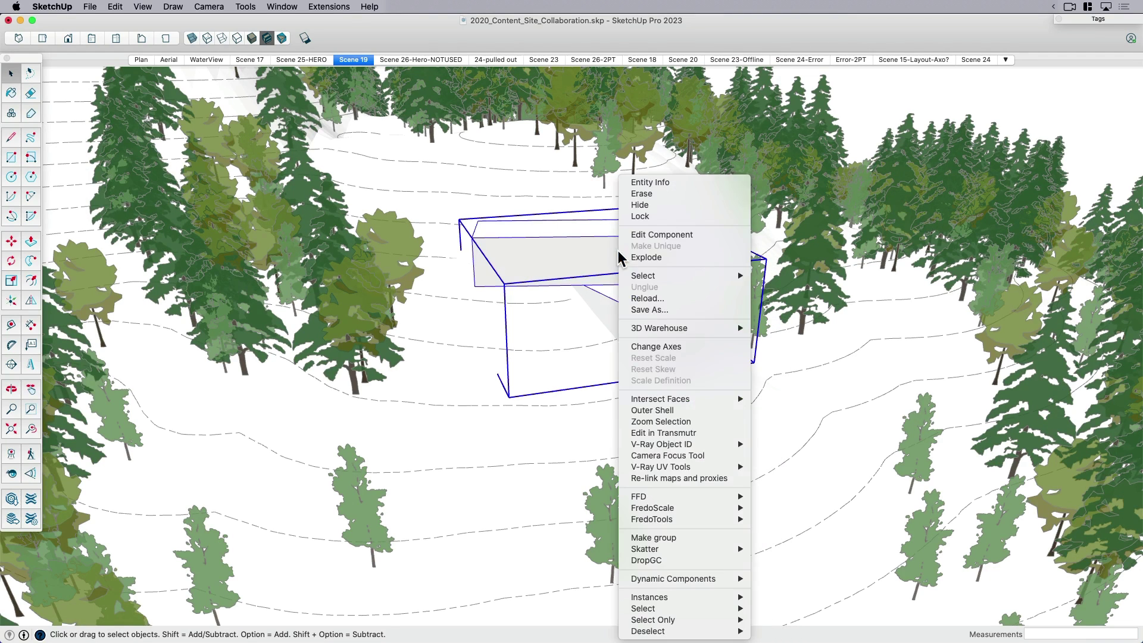
{"action": "left_click", "coordinate": [649, 309]}
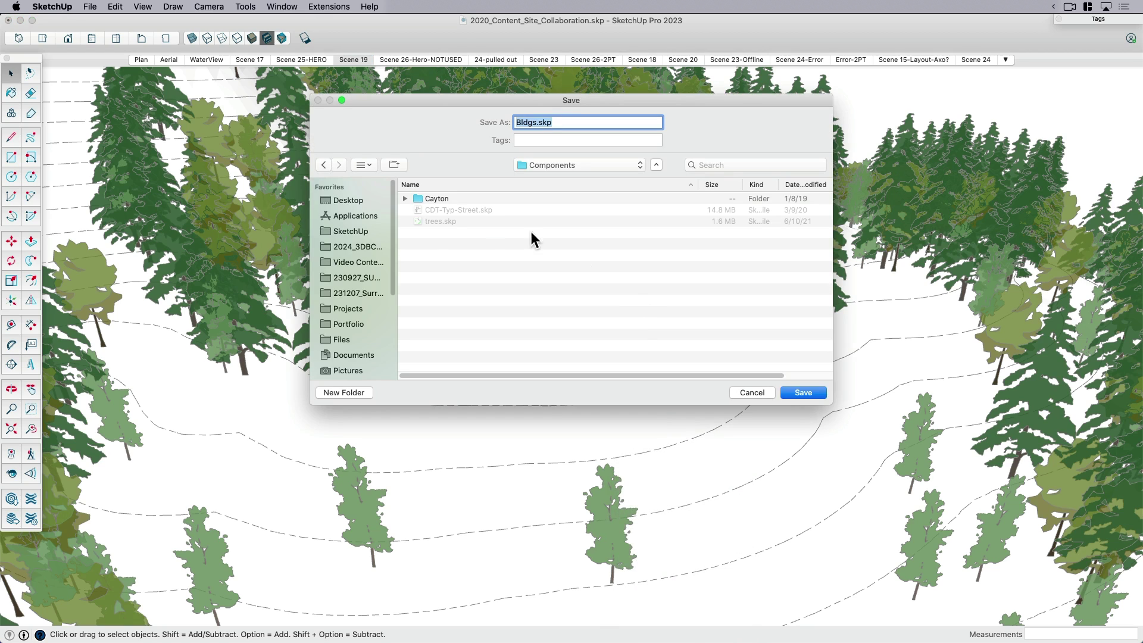
{"action": "left_click", "coordinate": [355, 201]}
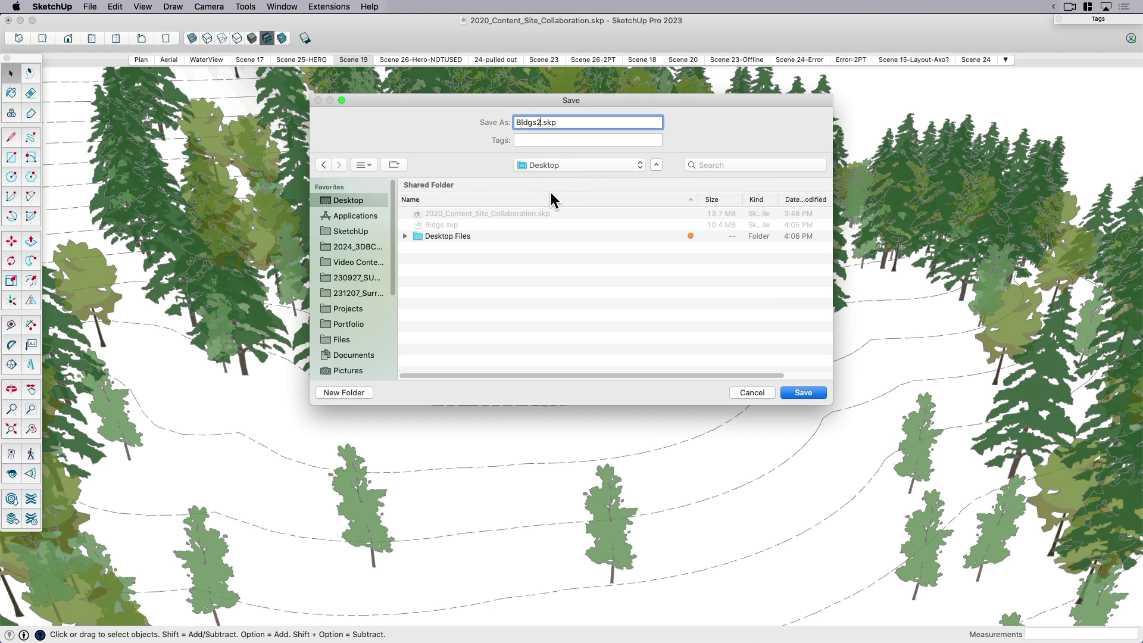
{"action": "left_click", "coordinate": [802, 392]}
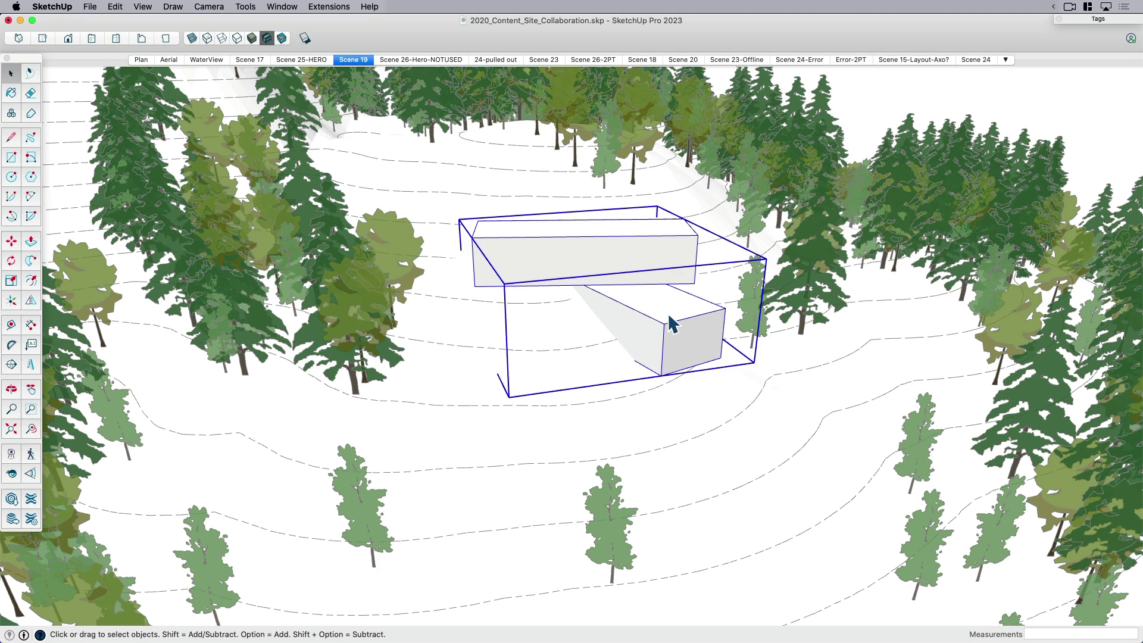
- Deselect the cabin and orbit out over the site to reveal the shoreline and dock
{"action": "middle_click_drag", "start_coordinate": [670, 323], "coordinate": [617, 242]}
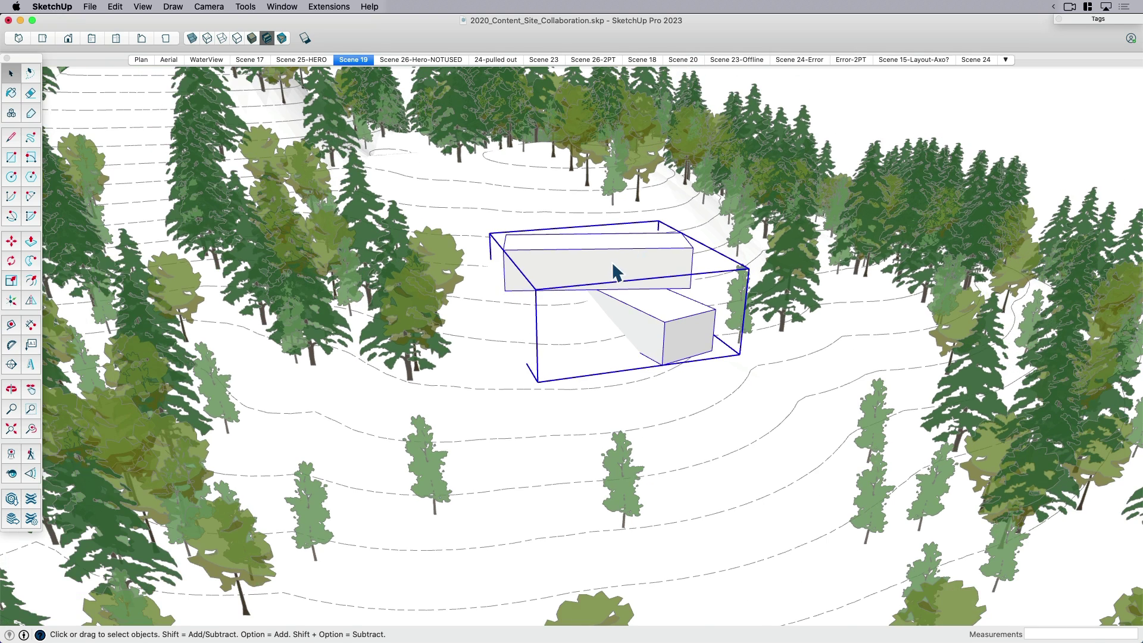
{"action": "scroll", "coordinate": [616, 271], "scroll_direction": "down", "scroll_amount": 2}
{"action": "key", "text": "super+t"}
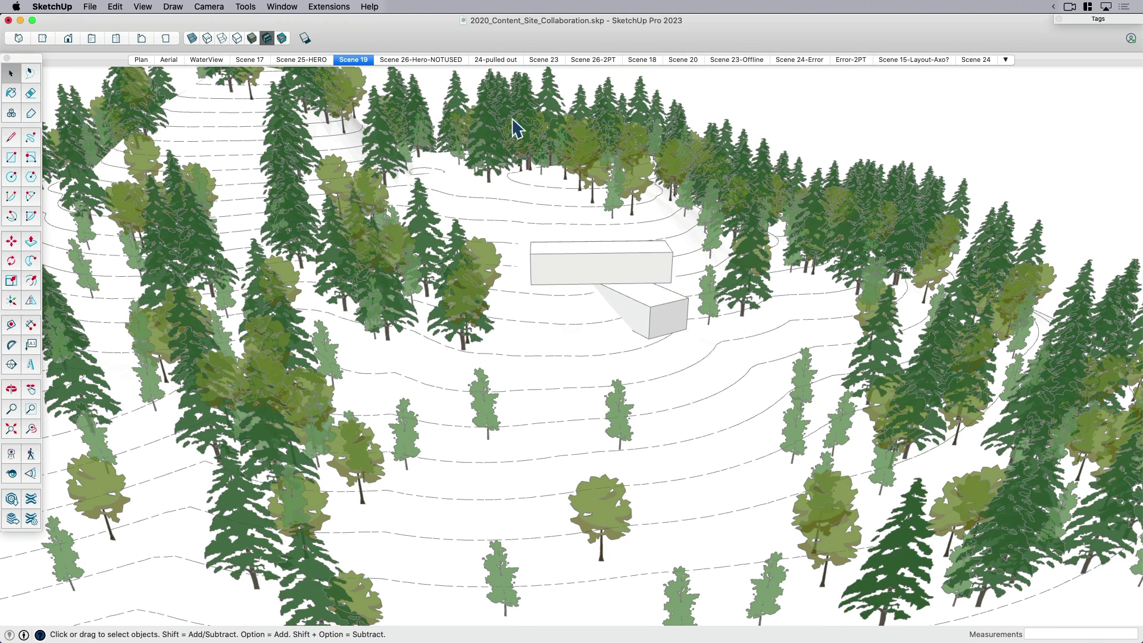
{"action": "middle_click_drag", "start_coordinate": [516, 126], "coordinate": [508, 310]}
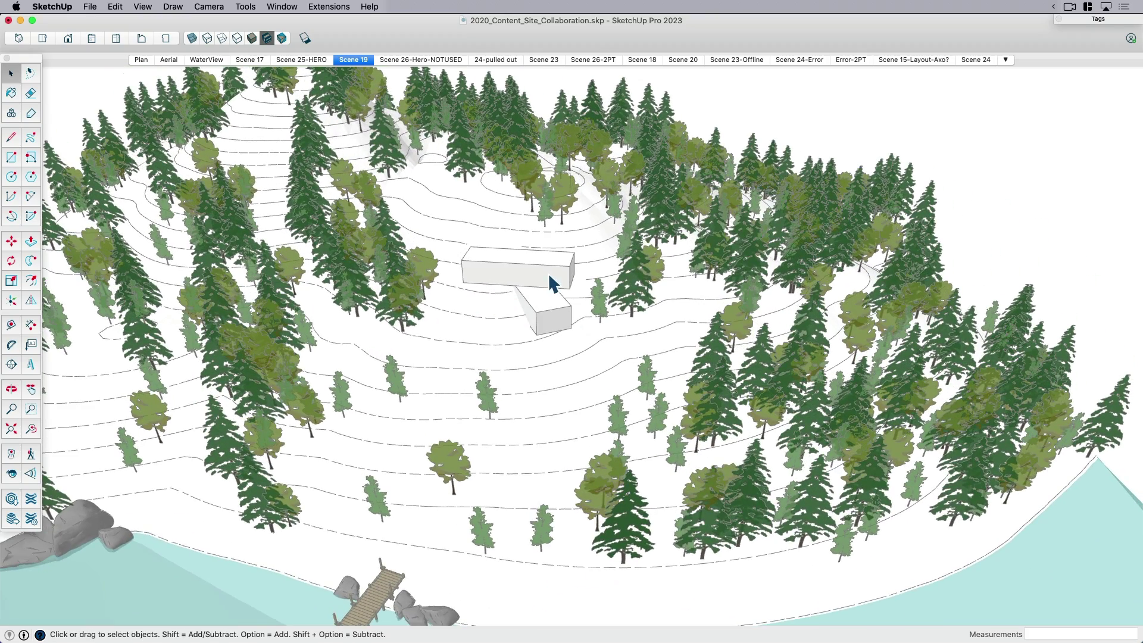
- Bring the Bldgs.skp window to the front via Mission Control and orbit slightly
{"action": "key", "text": "ctrl+Up"}
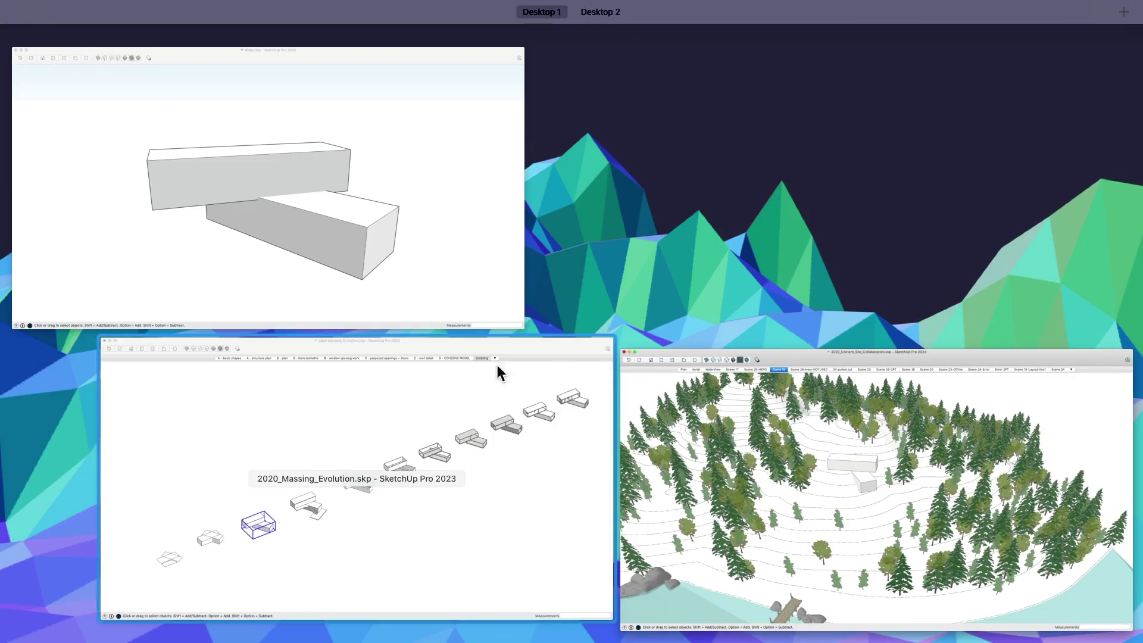
{"action": "left_click", "coordinate": [432, 294]}
{"action": "middle_click_drag", "start_coordinate": [584, 338], "coordinate": [424, 374]}
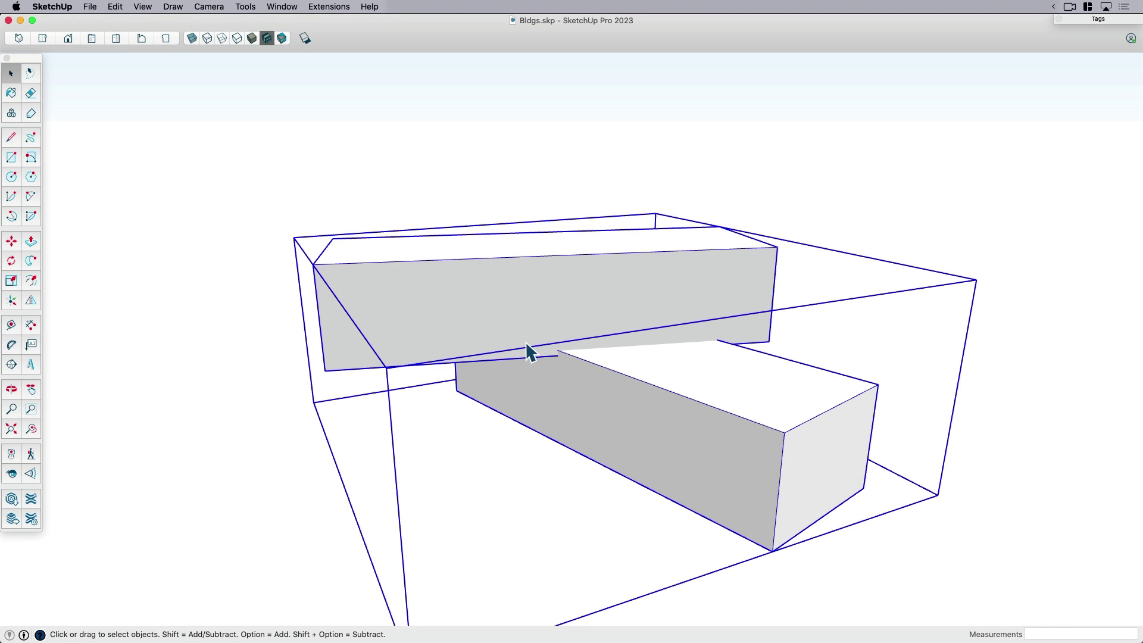
- Bring 2020_Massing_Evolution forward and move along the early massing boxes past the stair study
{"action": "key", "text": "ctrl+Up"}
{"action": "left_click", "coordinate": [438, 264]}
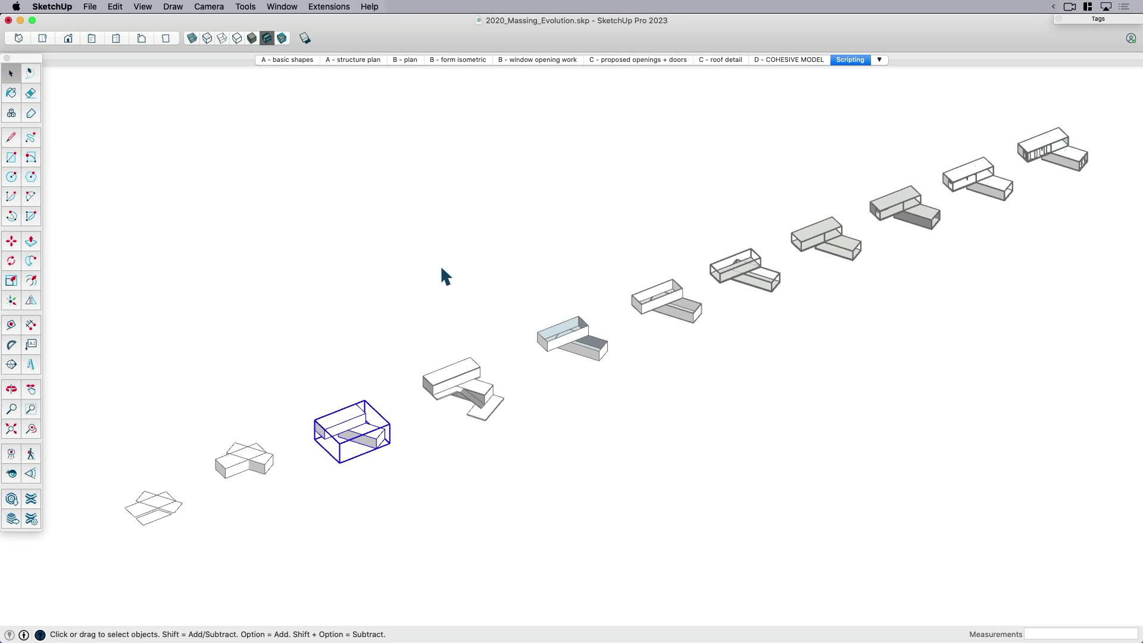
{"action": "middle_click_drag", "start_coordinate": [434, 288], "coordinate": [361, 424], "text": "shift"}
{"action": "scroll", "coordinate": [363, 422], "scroll_direction": "up", "scroll_amount": 5}
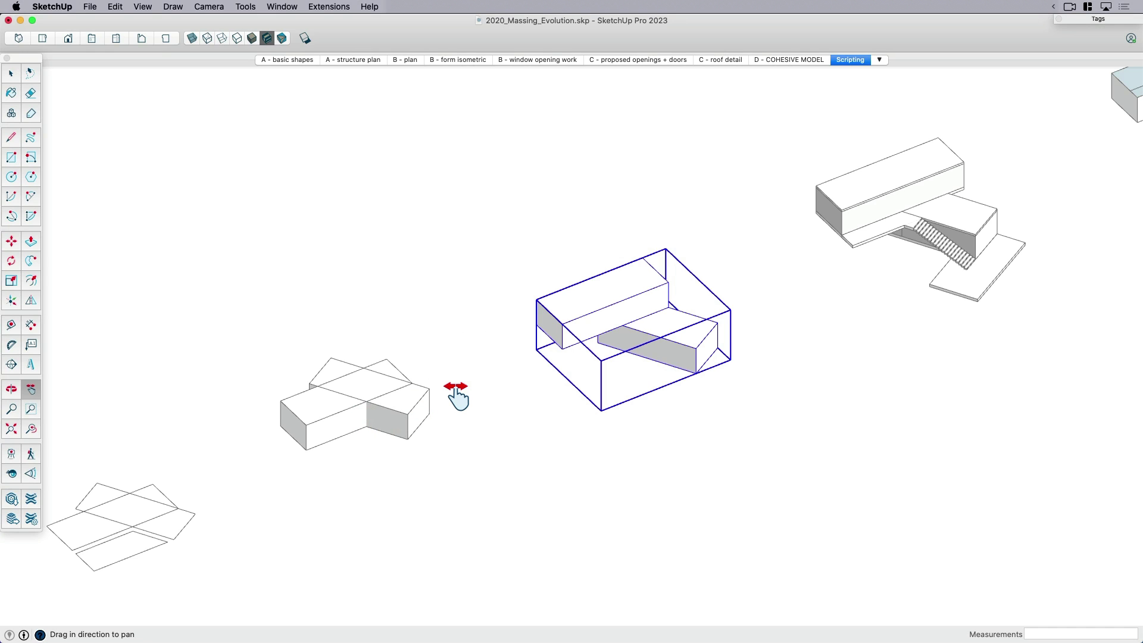
{"action": "left_click_drag", "start_coordinate": [599, 370], "coordinate": [382, 428]}
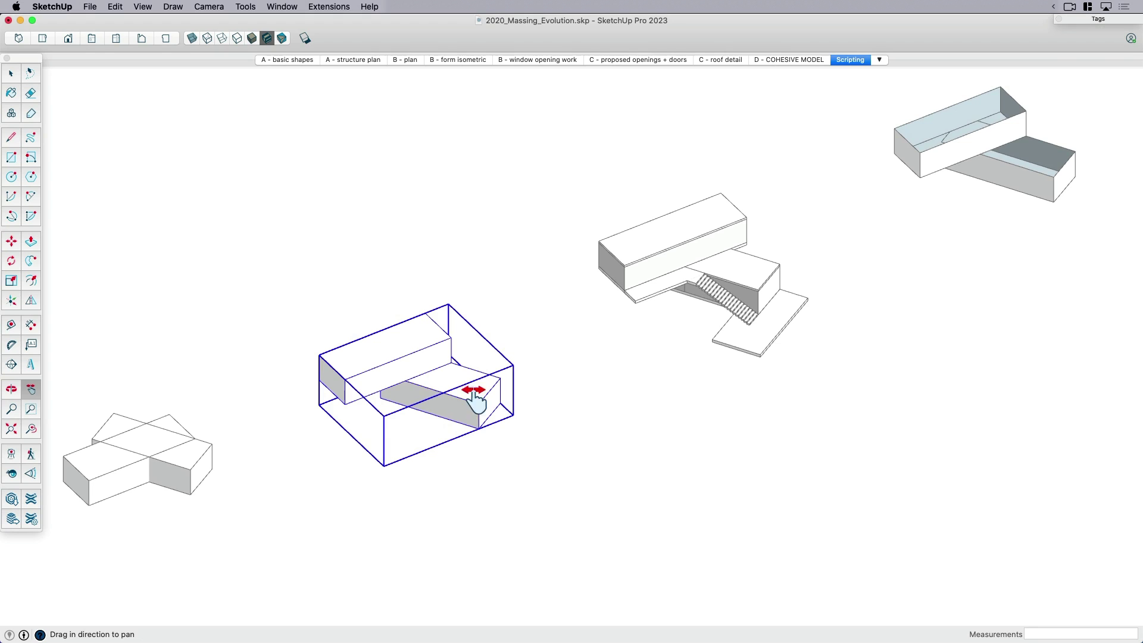
{"action": "left_click_drag", "start_coordinate": [536, 362], "coordinate": [482, 397]}
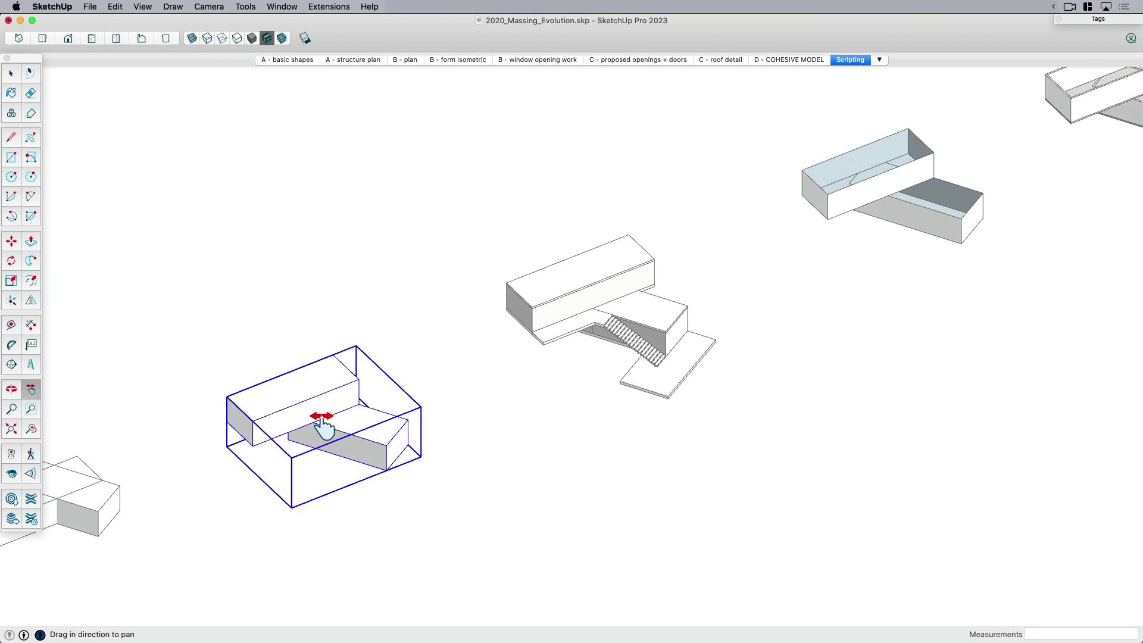
{"action": "left_click_drag", "start_coordinate": [571, 347], "coordinate": [463, 380]}
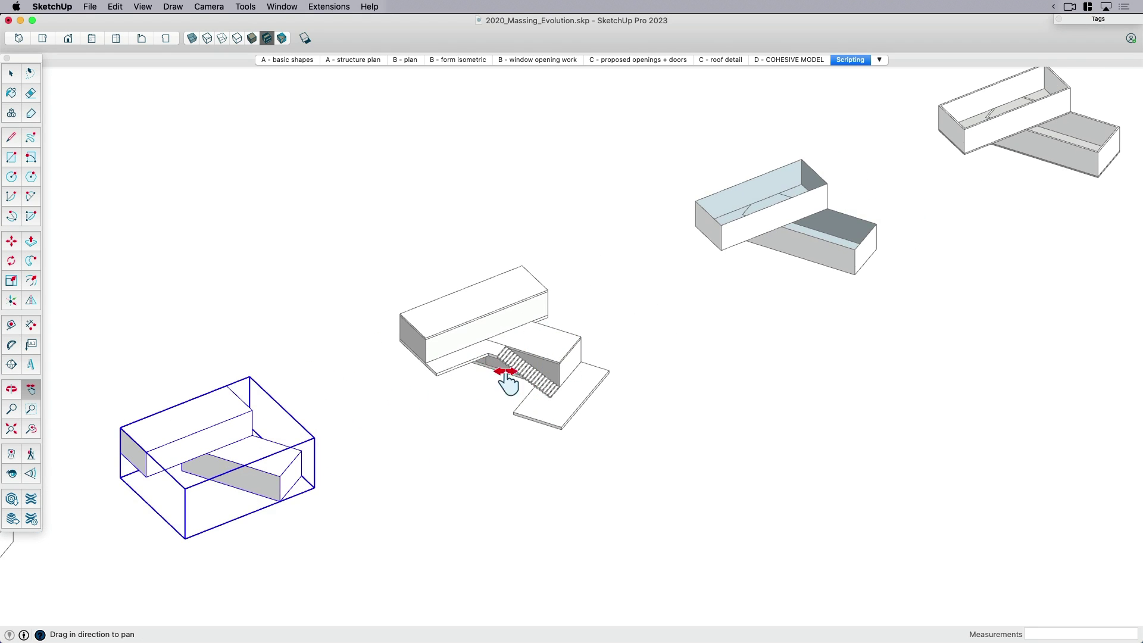
{"action": "left_click_drag", "start_coordinate": [768, 294], "coordinate": [452, 396]}
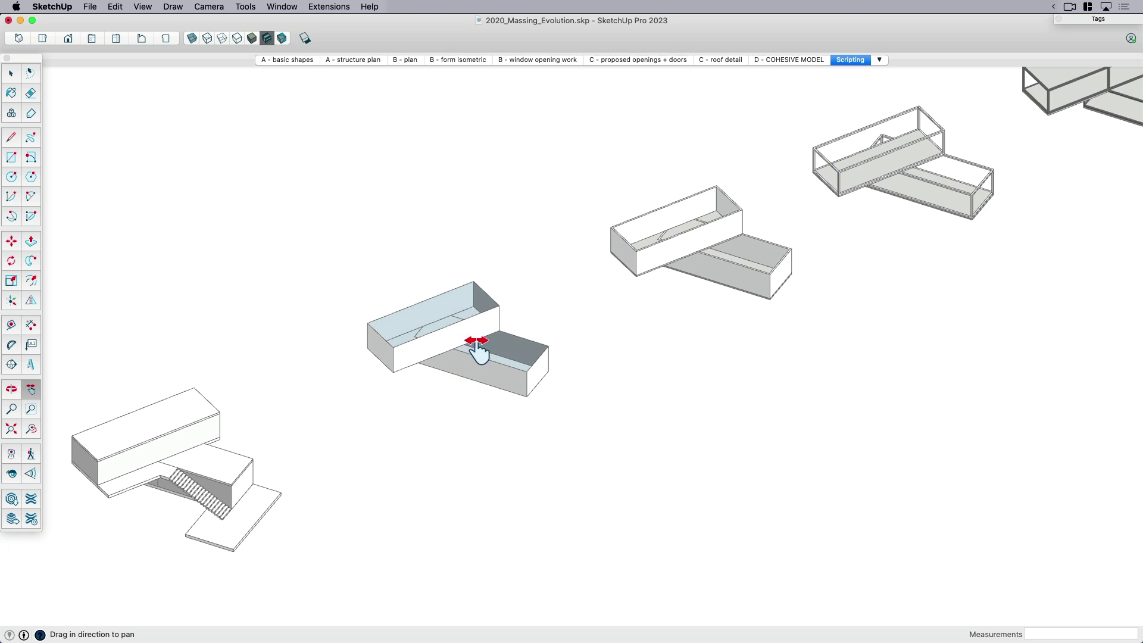
{"action": "scroll", "coordinate": [505, 332], "scroll_direction": "up", "scroll_amount": 4}
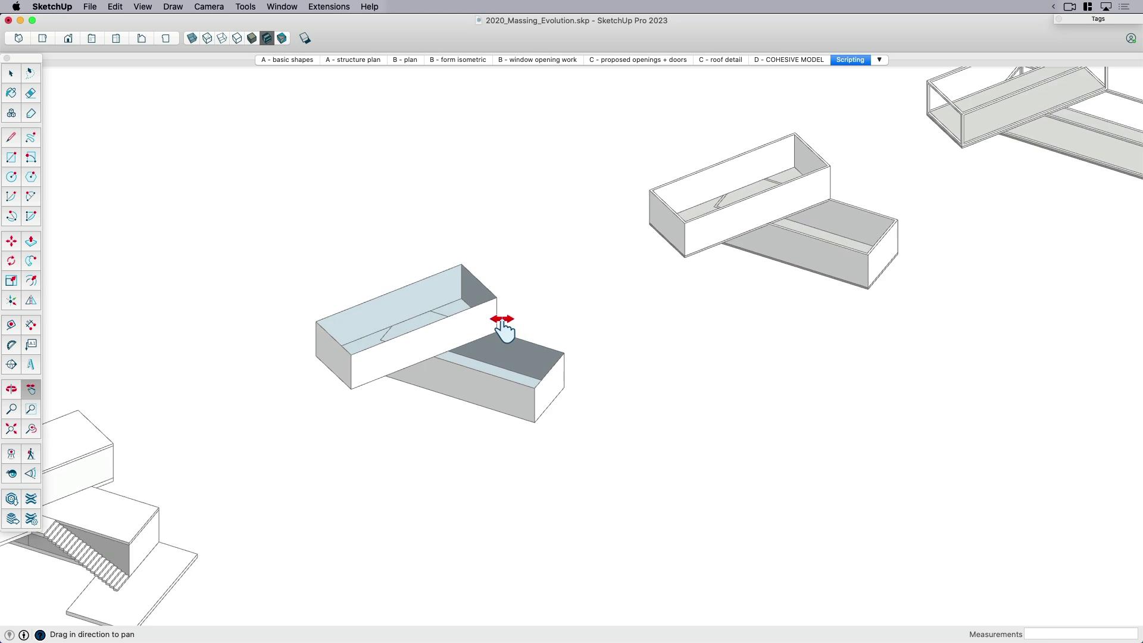
- Move on through the framed and glazed cabin studies, ending on a high view of the sequence
{"action": "left_click_drag", "start_coordinate": [717, 319], "coordinate": [403, 447]}
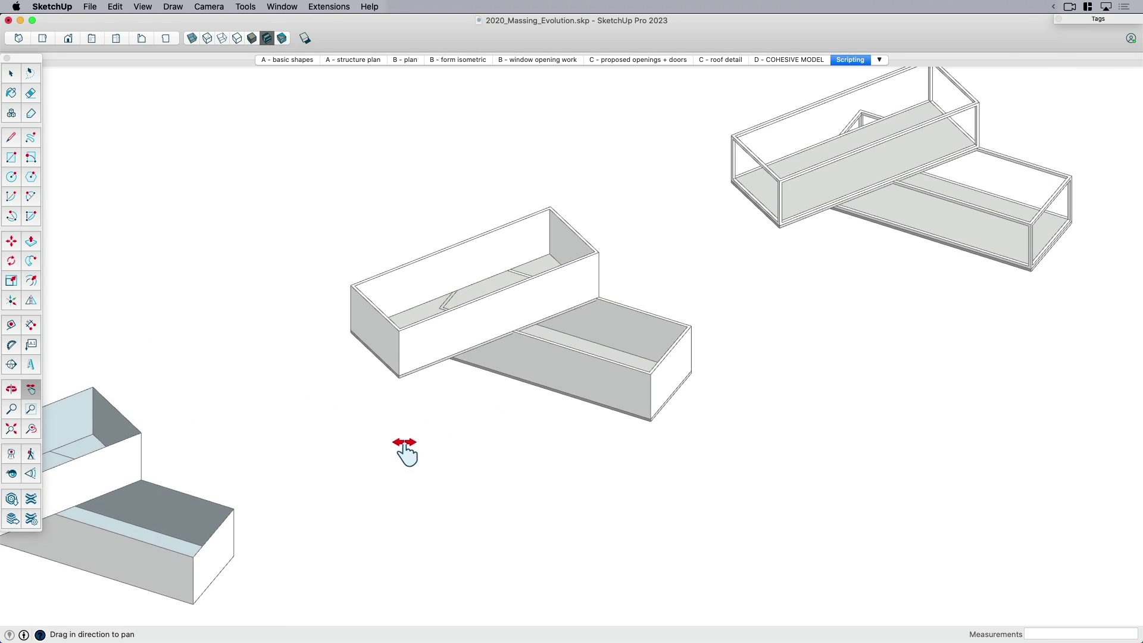
{"action": "left_click_drag", "start_coordinate": [739, 256], "coordinate": [515, 365]}
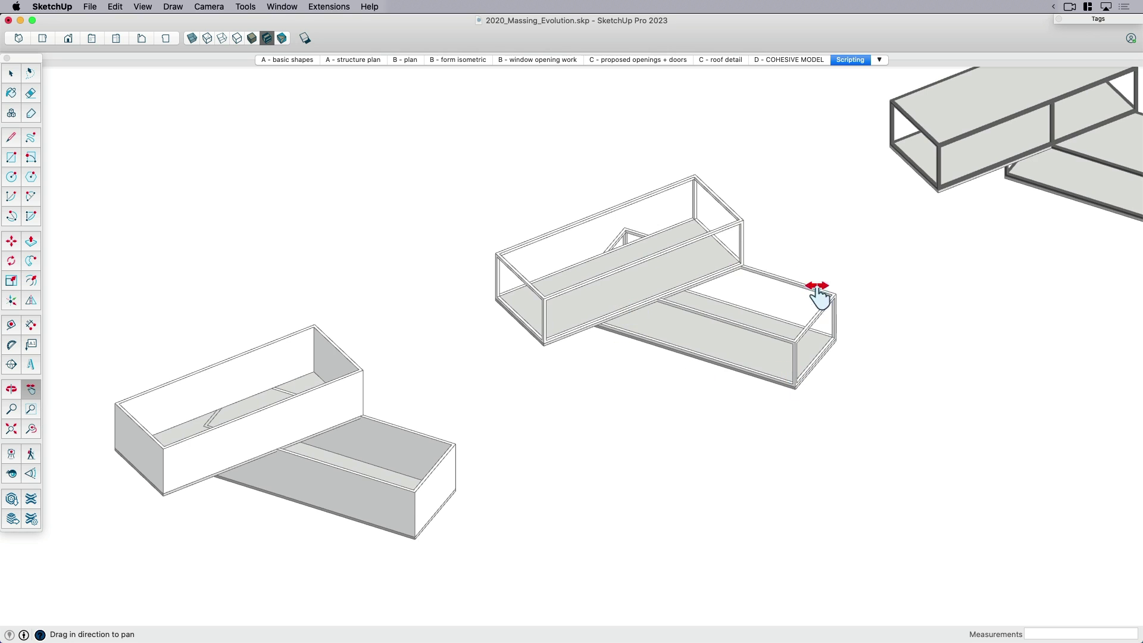
{"action": "left_click_drag", "start_coordinate": [976, 248], "coordinate": [566, 361]}
{"action": "left_click_drag", "start_coordinate": [717, 261], "coordinate": [428, 400]}
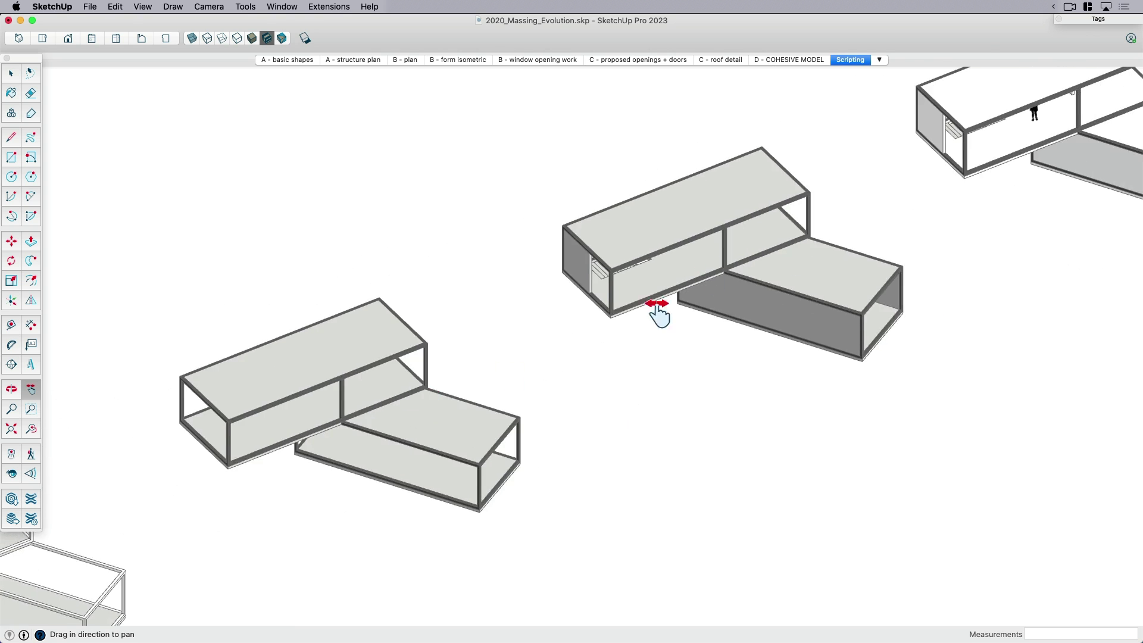
{"action": "left_click_drag", "start_coordinate": [658, 311], "coordinate": [367, 400]}
{"action": "left_click_drag", "start_coordinate": [748, 235], "coordinate": [497, 340]}
{"action": "left_click_drag", "start_coordinate": [821, 220], "coordinate": [536, 312]}
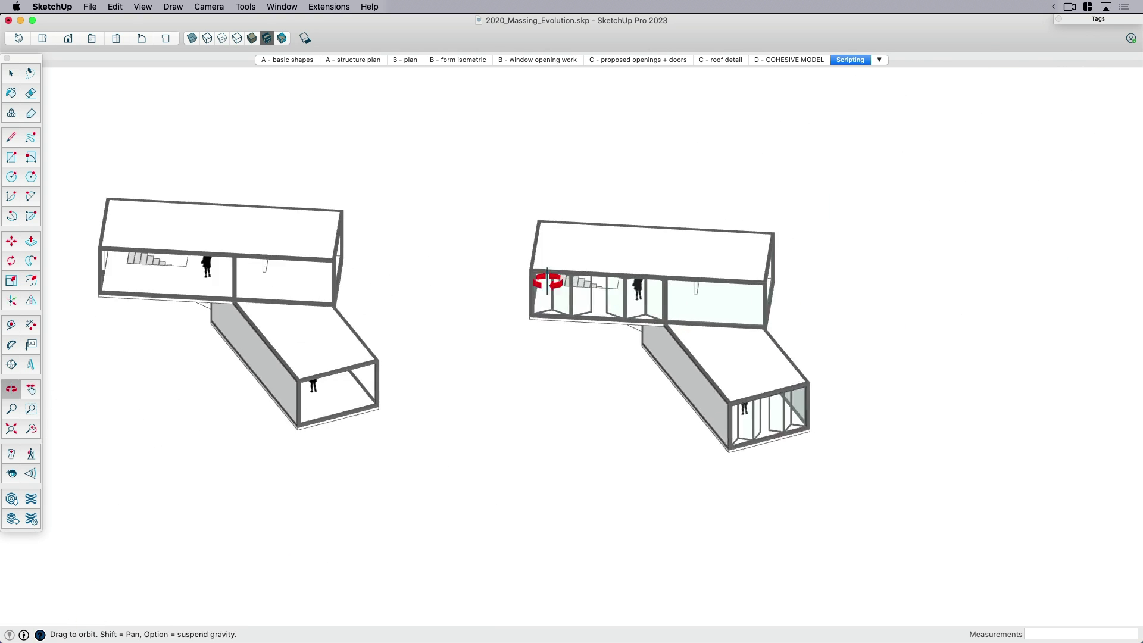
{"action": "mouse_move", "coordinate": [548, 281]}
{"action": "left_mouse_down"}
{"action": "mouse_move", "coordinate": [689, 320]}
{"action": "mouse_move", "coordinate": [649, 253]}
{"action": "mouse_move", "coordinate": [587, 238]}
{"action": "mouse_move", "coordinate": [766, 229]}
{"action": "mouse_move", "coordinate": [786, 215]}
{"action": "left_mouse_up"}
{"action": "key", "text": "space"}
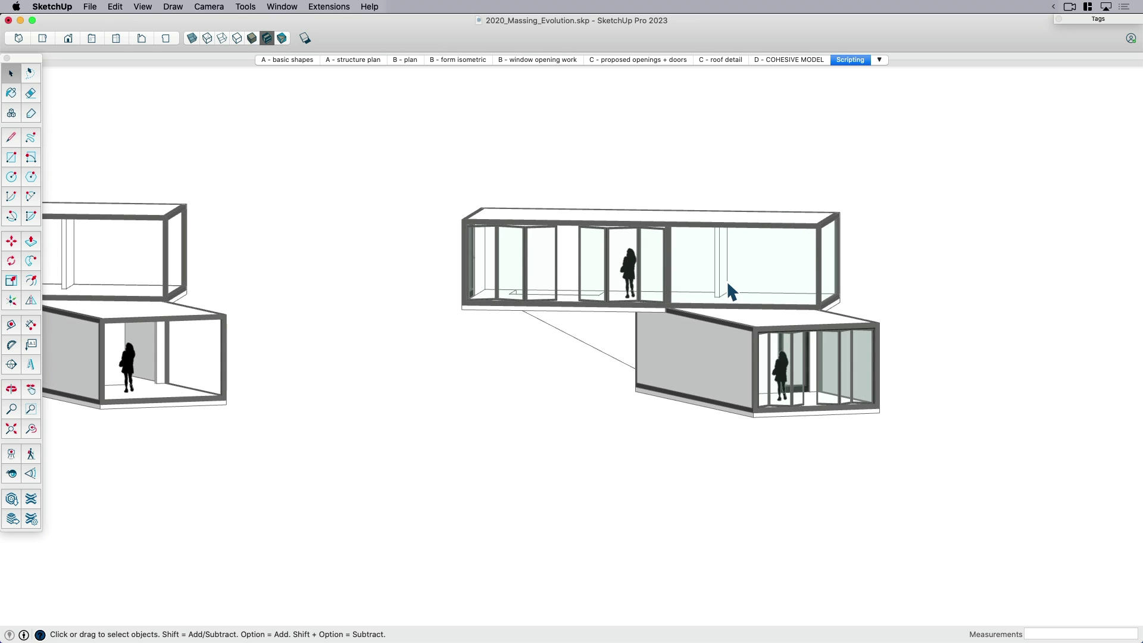
{"action": "scroll", "coordinate": [727, 280], "scroll_direction": "down", "scroll_amount": 5}
{"action": "middle_click_drag", "start_coordinate": [804, 331], "coordinate": [420, 372]}
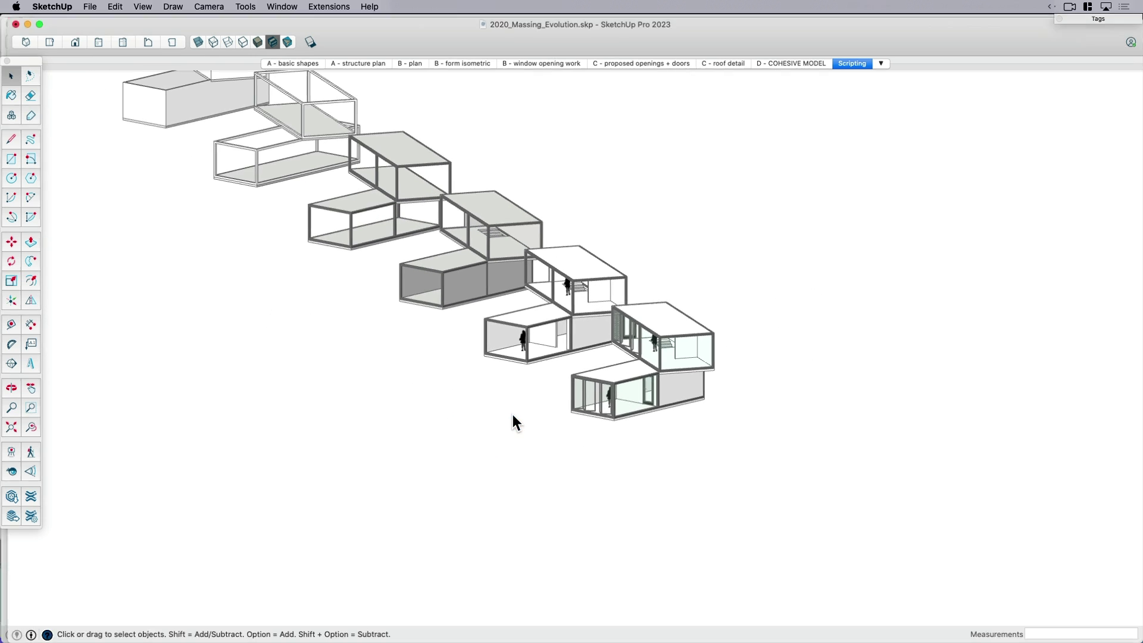
- Bring Bldgs.skp to the front and orbit slightly around the two boxes
{"action": "key", "text": "ctrl+Up"}
{"action": "left_click", "coordinate": [466, 470]}
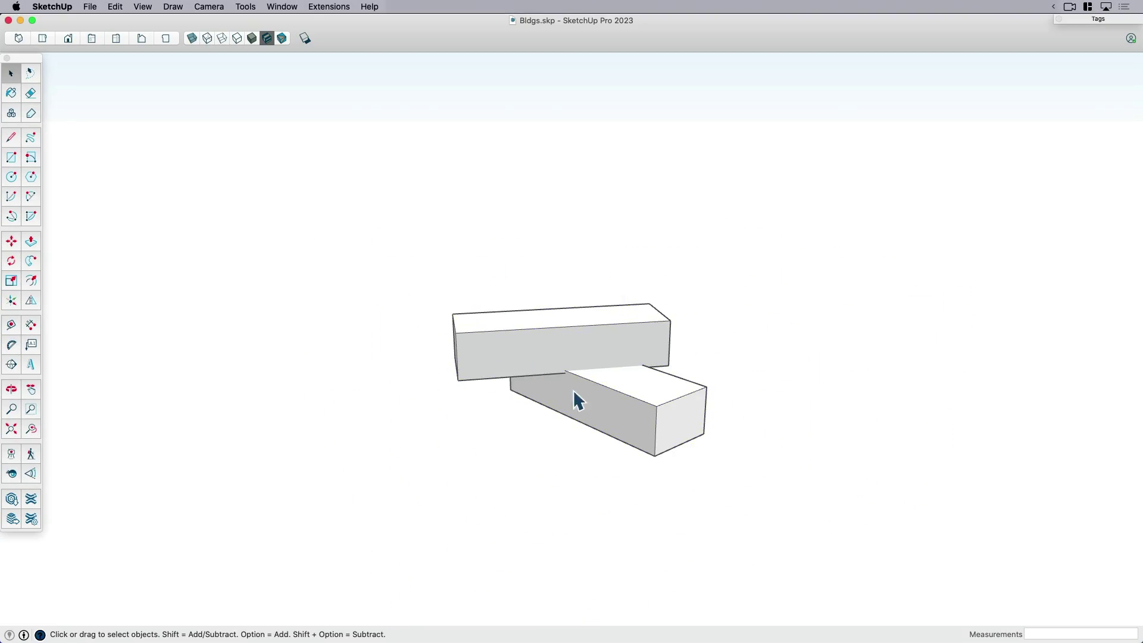
{"action": "middle_click_drag", "start_coordinate": [573, 390], "coordinate": [584, 394]}
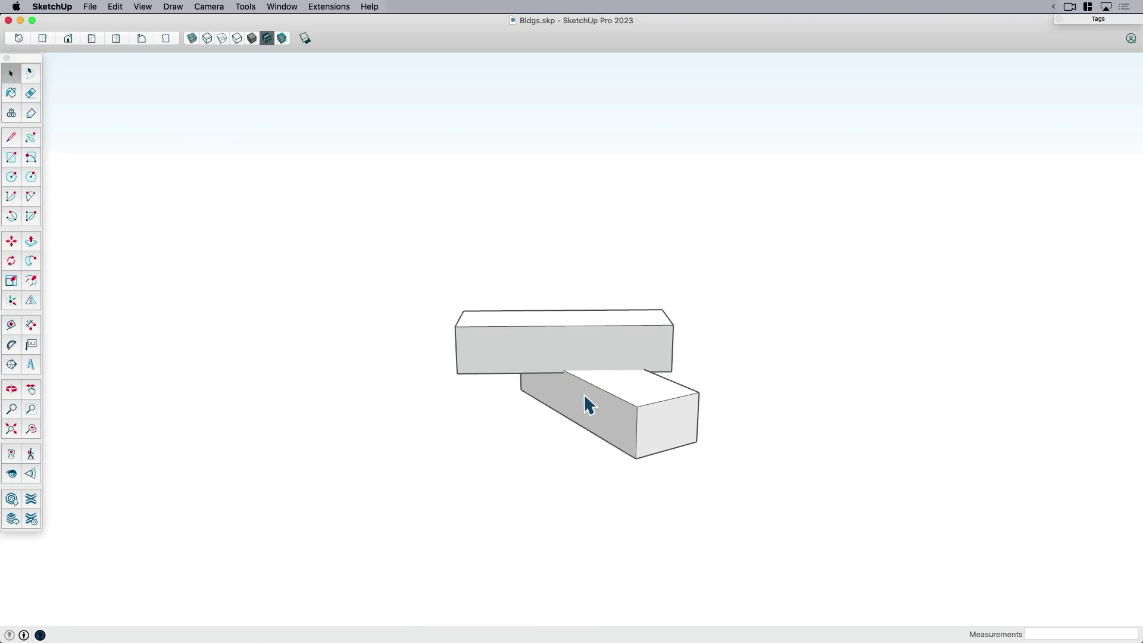
- Switch to the site collaboration model and select the dock on the shoreline
{"action": "key", "text": "ctrl+Up"}
{"action": "left_click", "coordinate": [399, 279]}
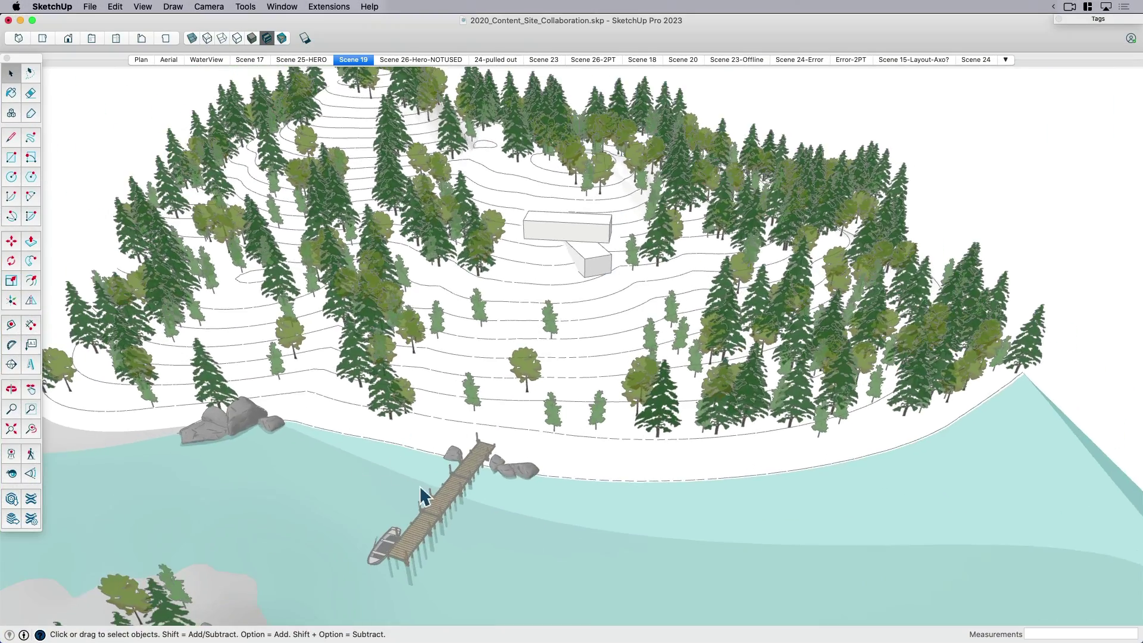
{"action": "left_click", "coordinate": [421, 490]}
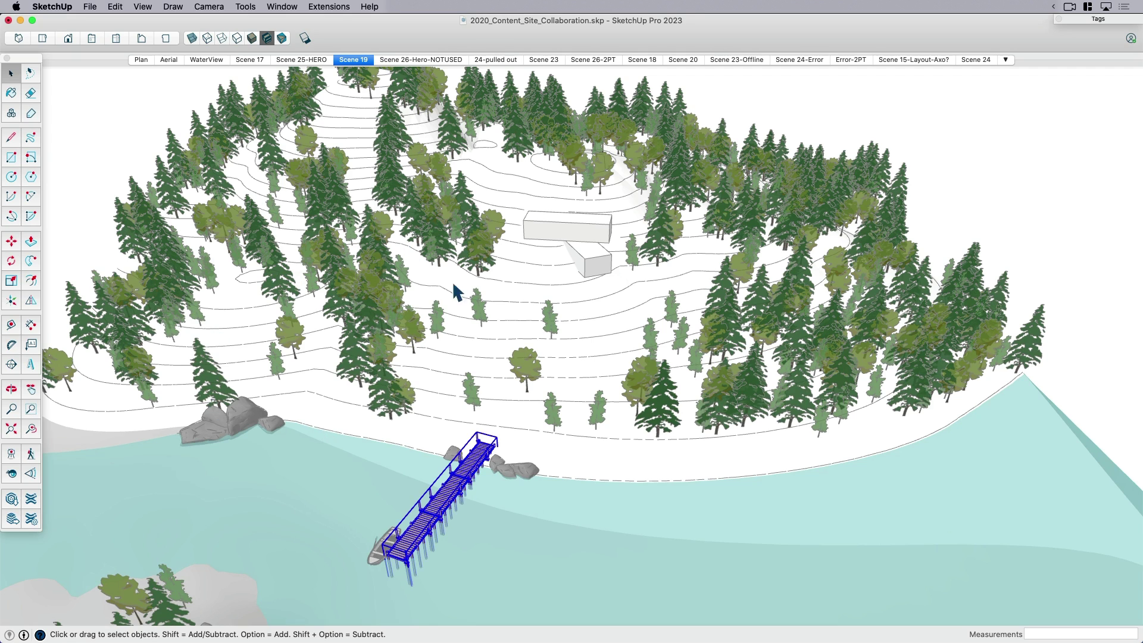
{"action": "scroll", "coordinate": [300, 370], "scroll_direction": "down", "scroll_amount": 3}
{"action": "scroll", "coordinate": [574, 238], "scroll_direction": "up", "scroll_amount": 3}
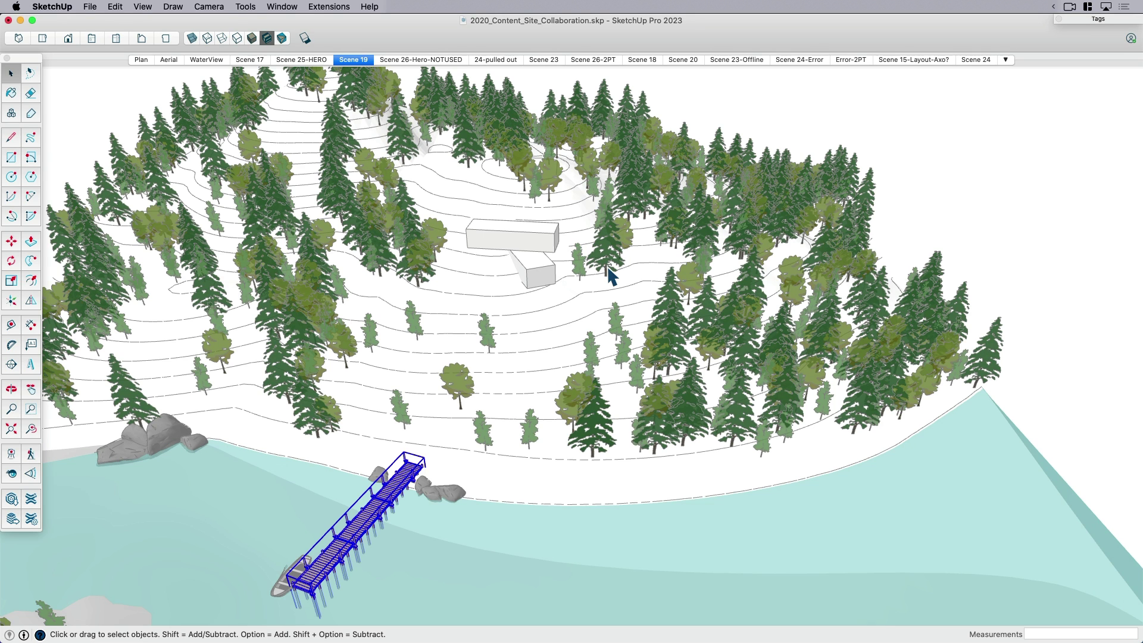
- Return to Bldgs.skp, orbit to a low side view and select the building group
{"action": "key", "text": "ctrl+Up"}
{"action": "left_click", "coordinate": [485, 429]}
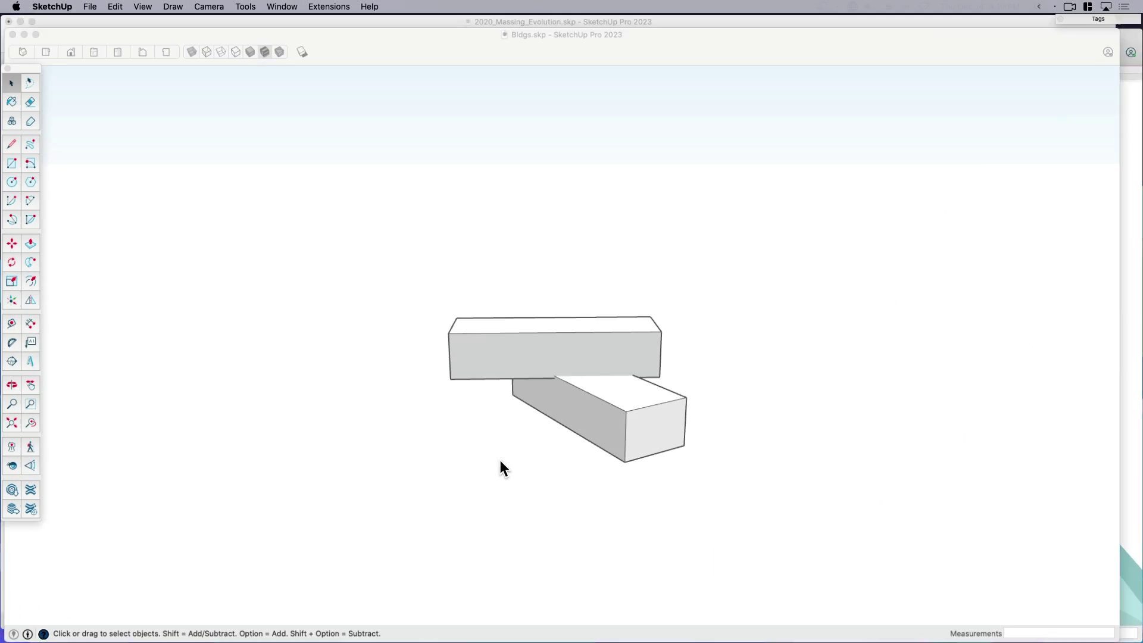
{"action": "scroll", "coordinate": [590, 345], "scroll_direction": "up", "scroll_amount": 3}
{"action": "middle_click_drag", "start_coordinate": [615, 359], "coordinate": [662, 326]}
{"action": "left_click", "coordinate": [633, 335]}
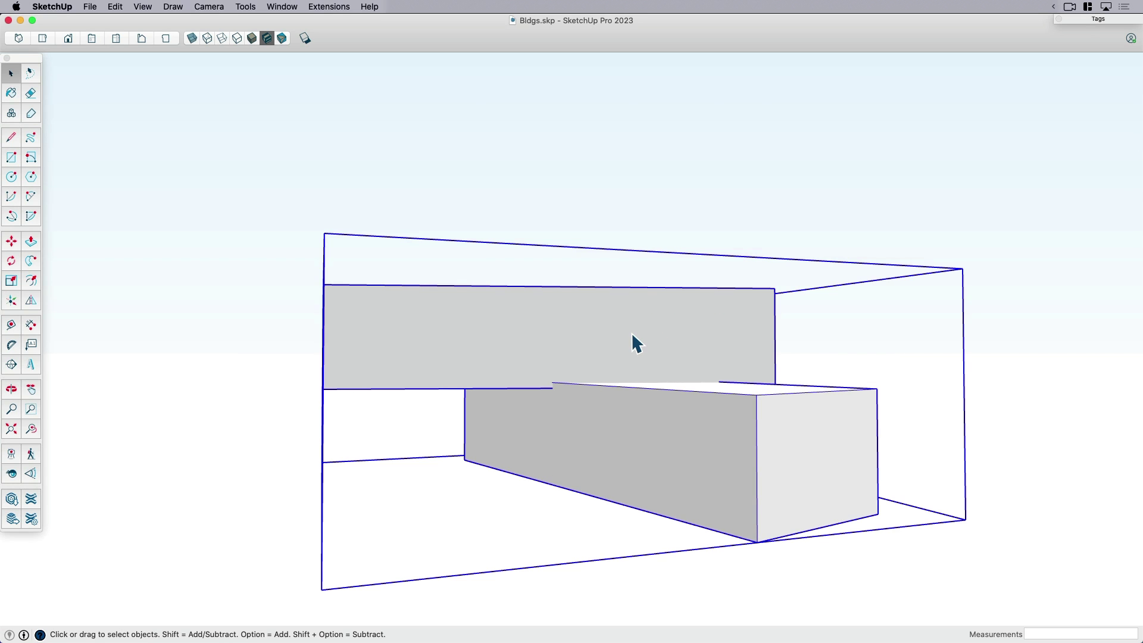
- Make the E-Exploded tag visible in the expanded Tags list and orbit around the exploded layers
{"action": "left_click", "coordinate": [1090, 18]}
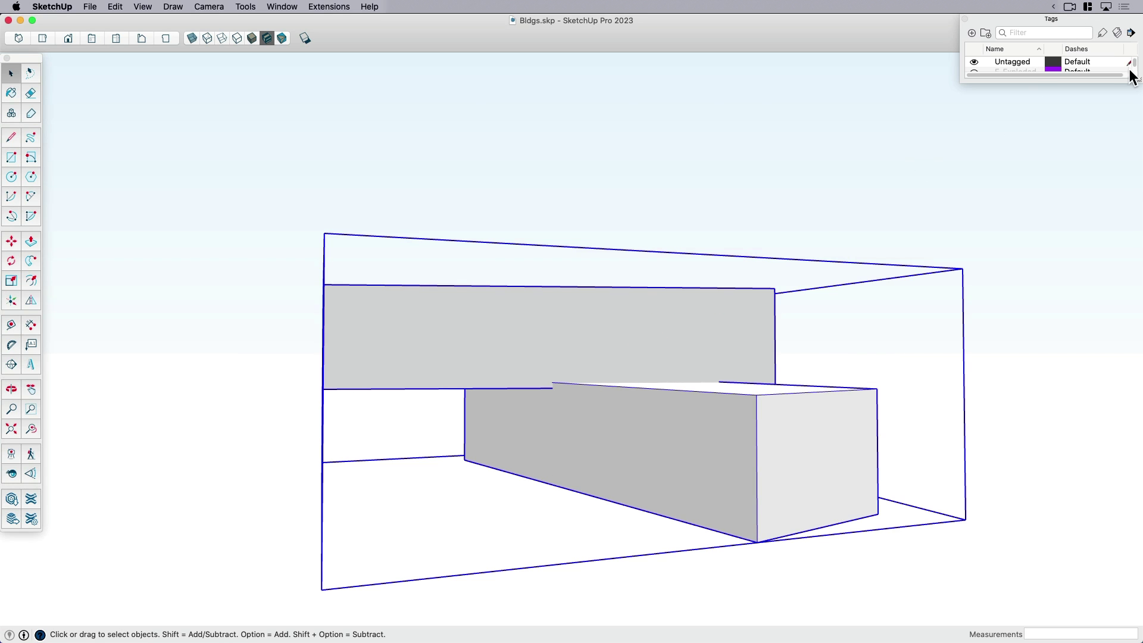
{"action": "left_click_drag", "start_coordinate": [1137, 85], "coordinate": [1132, 119]}
{"action": "left_click", "coordinate": [974, 71]}
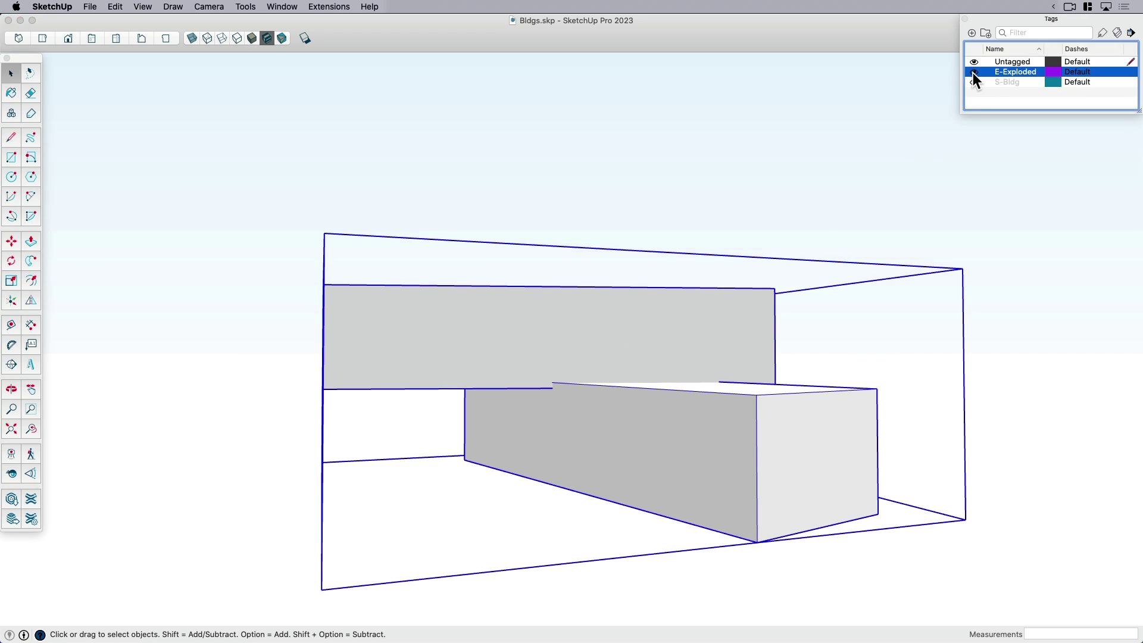
{"action": "scroll", "coordinate": [479, 309], "scroll_direction": "down", "scroll_amount": 3}
{"action": "scroll", "coordinate": [479, 310], "scroll_direction": "down", "scroll_amount": 3}
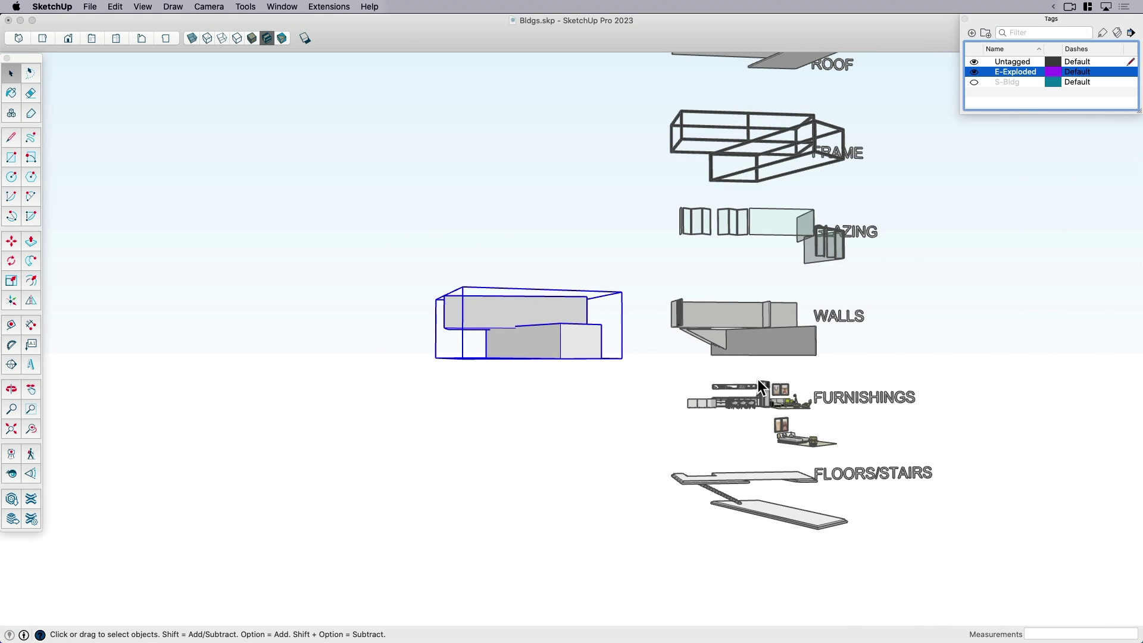
{"action": "left_click", "coordinate": [733, 400]}
{"action": "middle_click_drag", "start_coordinate": [762, 406], "coordinate": [676, 300]}
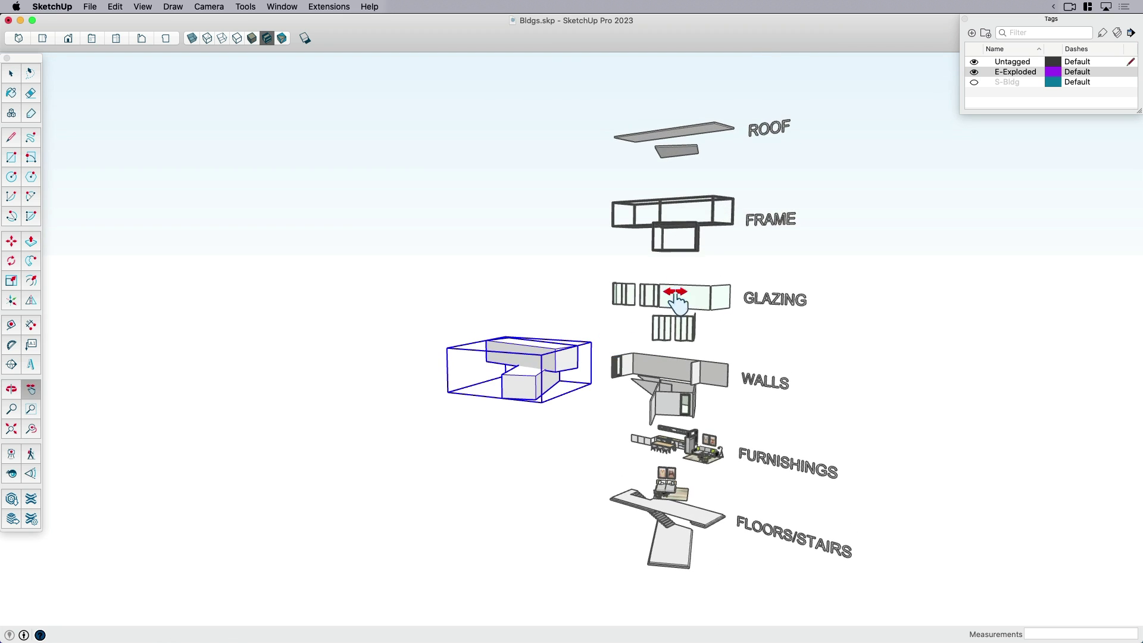
- Turn on the S-Bldg tag, hide the massing box, and orbit the detailed building to face the camera
{"action": "left_click", "coordinate": [974, 82]}
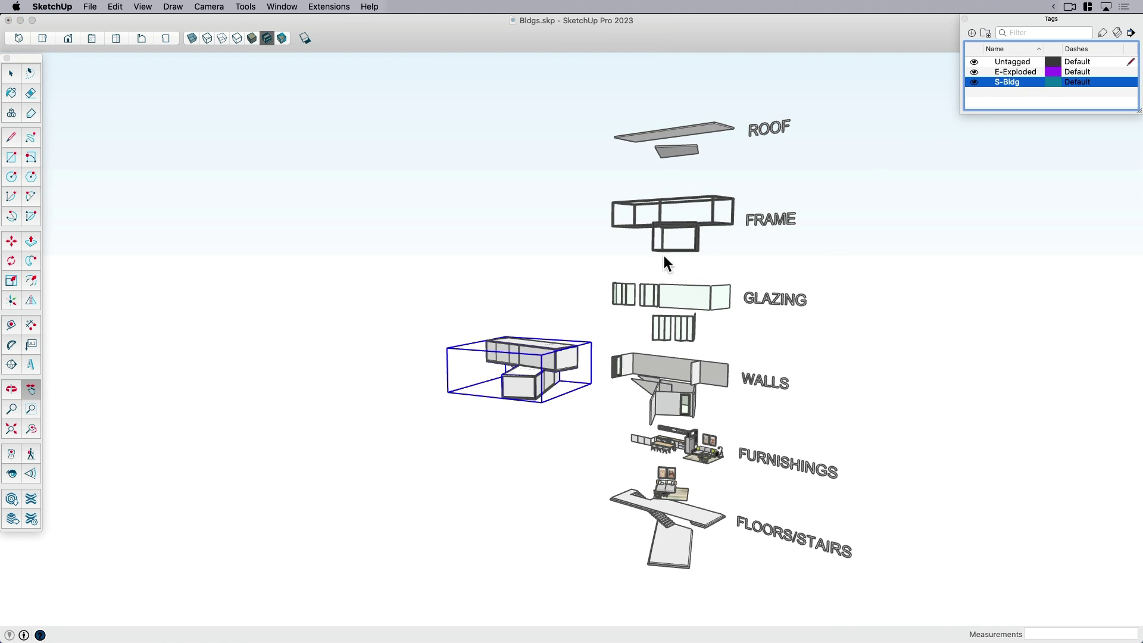
{"action": "key", "text": "Delete"}
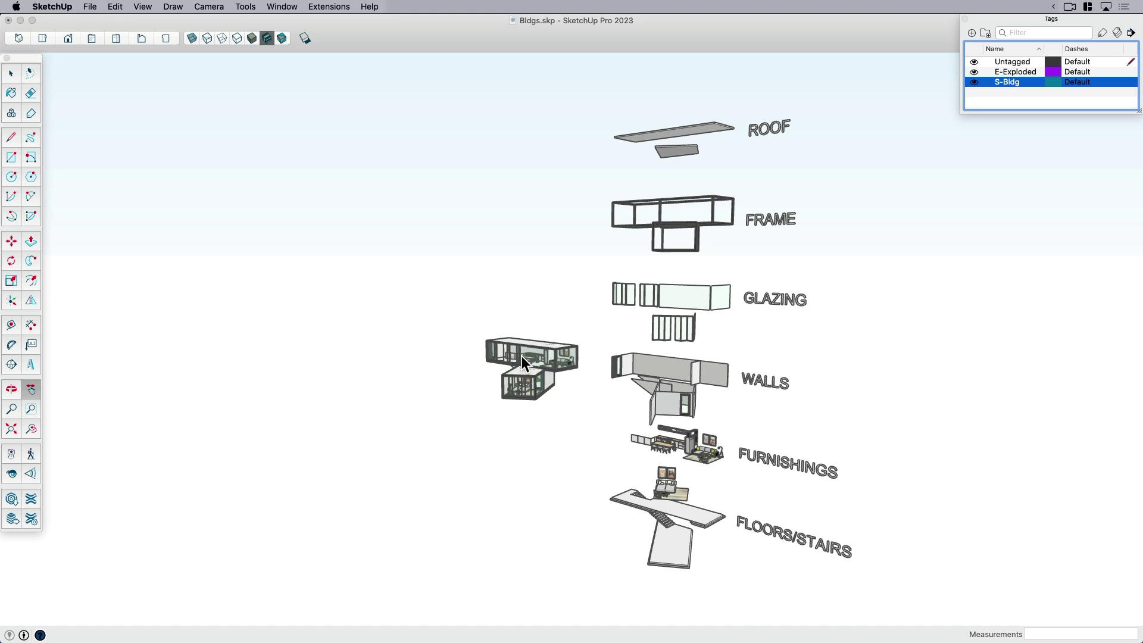
{"action": "scroll", "coordinate": [520, 366], "scroll_direction": "up", "scroll_amount": 5}
{"action": "scroll", "coordinate": [520, 366], "scroll_direction": "up", "scroll_amount": 10}
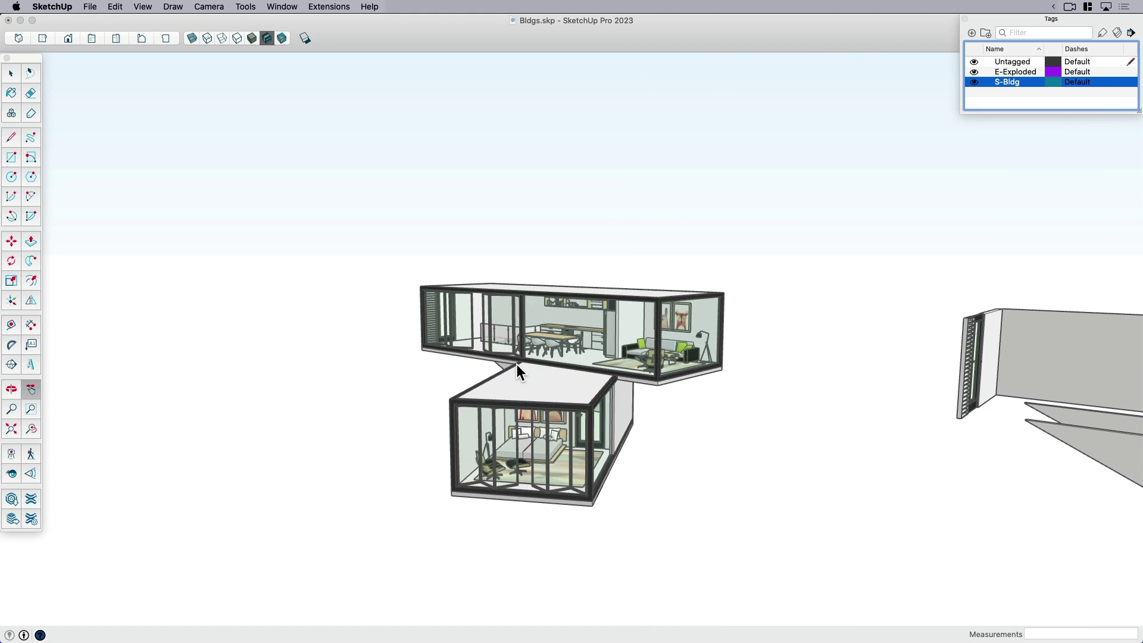
{"action": "middle_click_drag", "start_coordinate": [517, 364], "coordinate": [956, 484]}
{"action": "middle_click_drag", "start_coordinate": [735, 374], "coordinate": [591, 395]}
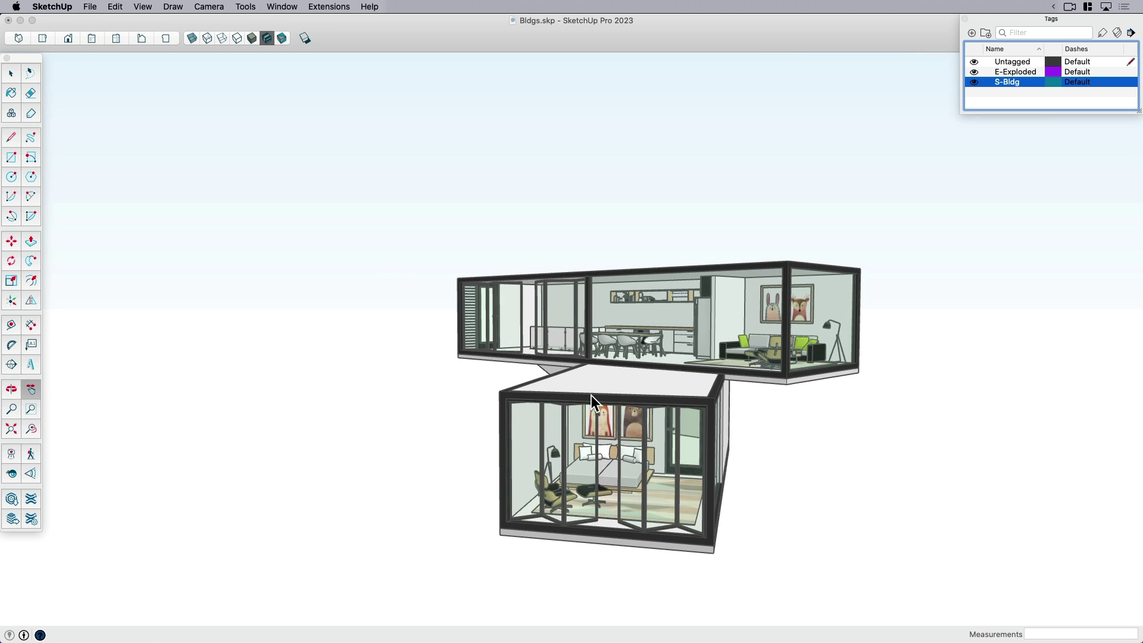
- Hide the E-Exploded tag and orbit so the lower box extends beneath the upper one
{"action": "left_click", "coordinate": [974, 71]}
{"action": "scroll", "coordinate": [697, 370], "scroll_direction": "down", "scroll_amount": 5}
{"action": "scroll", "coordinate": [738, 402], "scroll_direction": "up", "scroll_amount": 6}
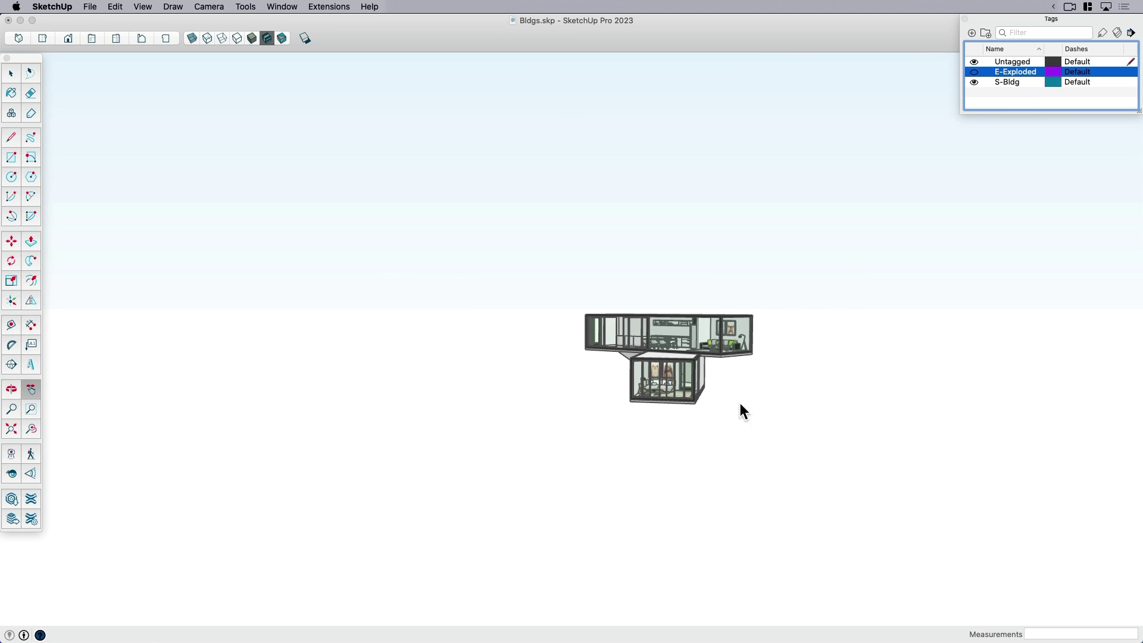
{"action": "middle_click_drag", "start_coordinate": [627, 334], "coordinate": [762, 344]}
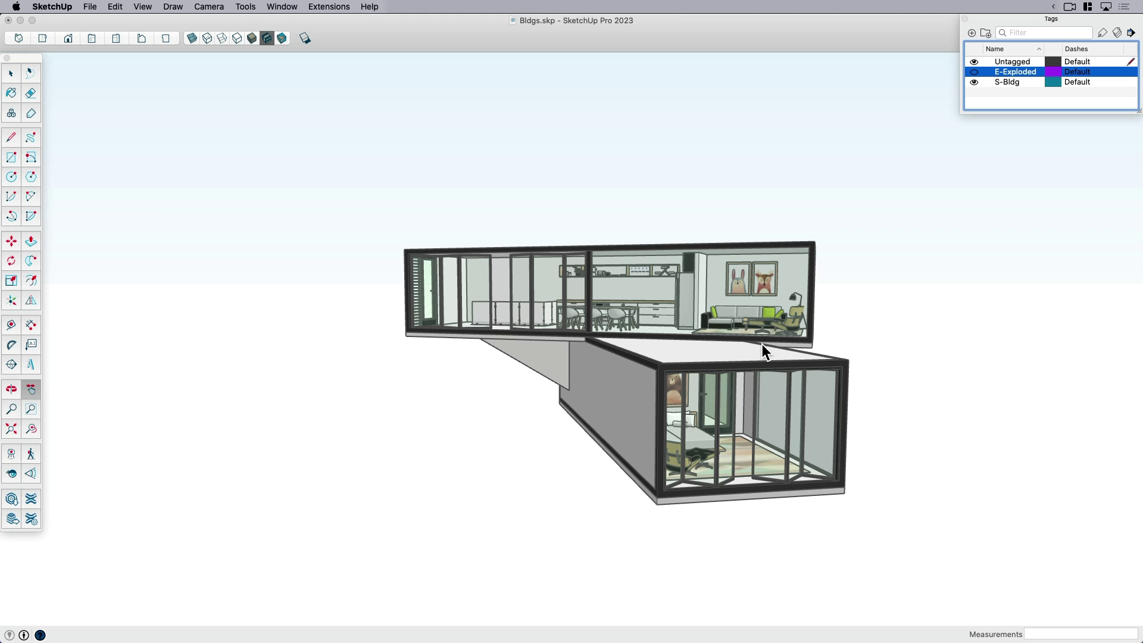
{"action": "scroll", "coordinate": [759, 344], "scroll_direction": "up", "scroll_amount": 3}
{"action": "middle_click_drag", "start_coordinate": [644, 340], "coordinate": [444, 237]}
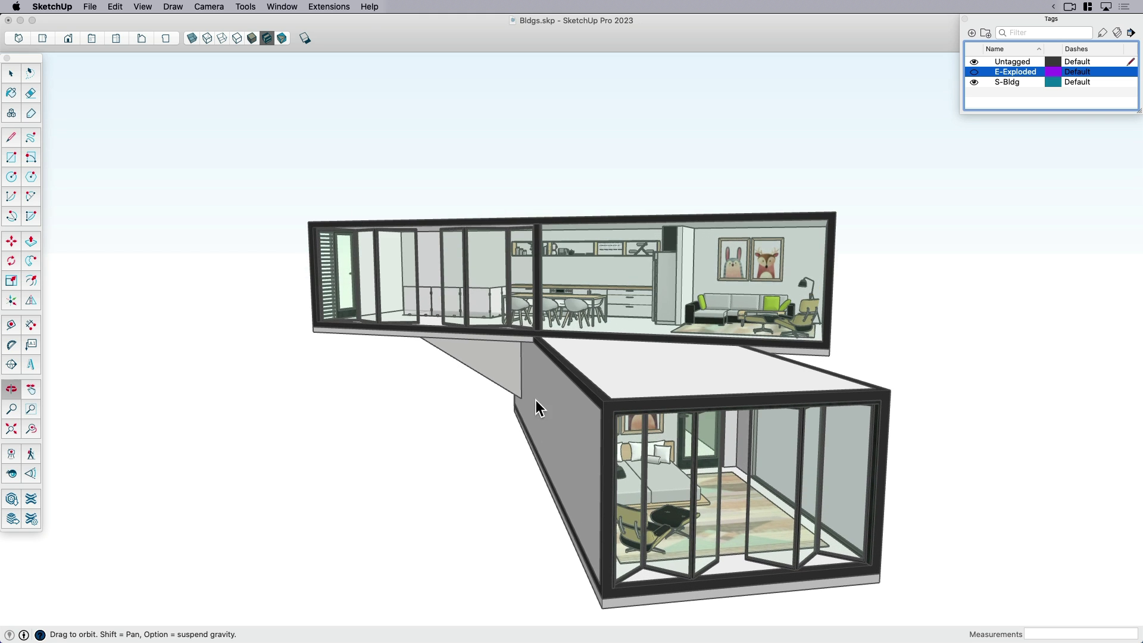
{"action": "middle_click_drag", "start_coordinate": [535, 400], "coordinate": [662, 391]}
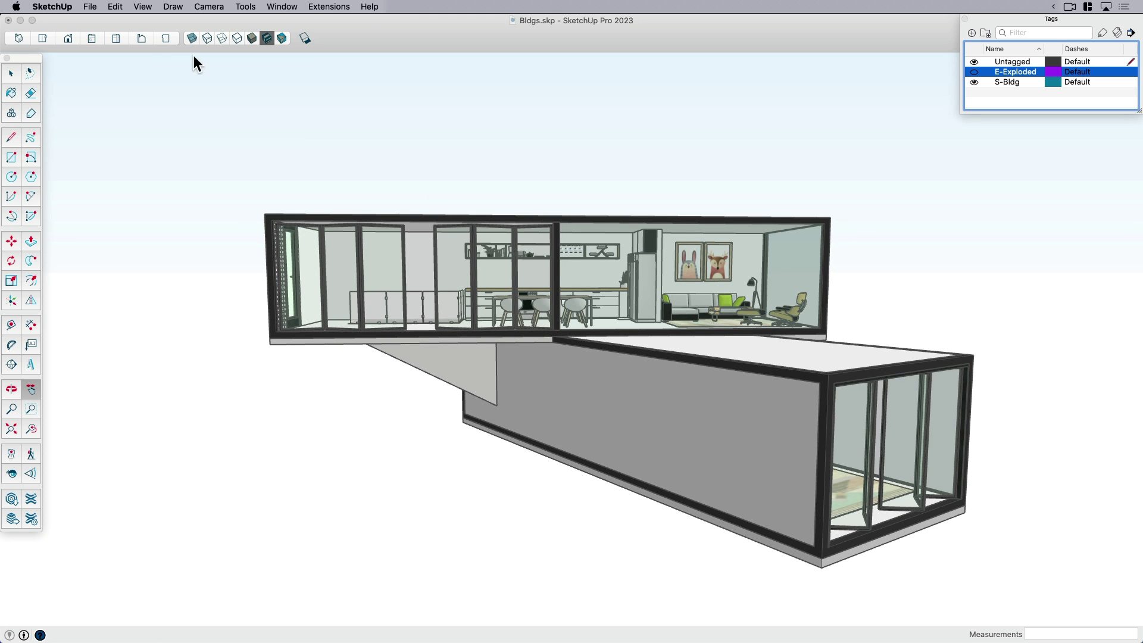
- Save Bldgs.skp from the File menu and show all open windows side by side
{"action": "left_click", "coordinate": [93, 9]}
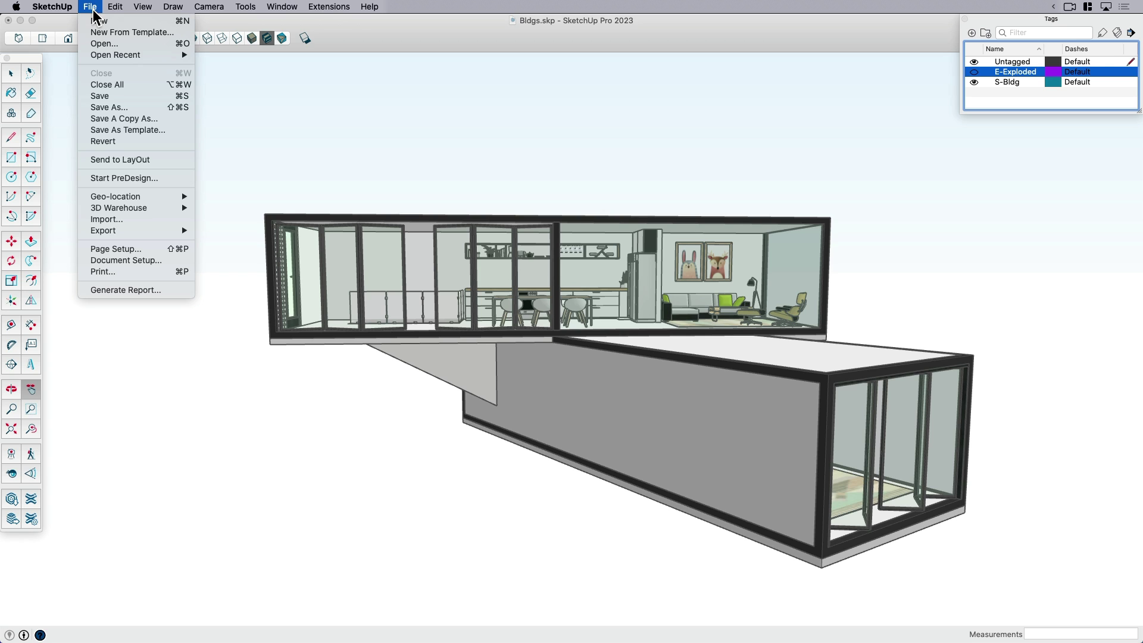
{"action": "left_click", "coordinate": [116, 95]}
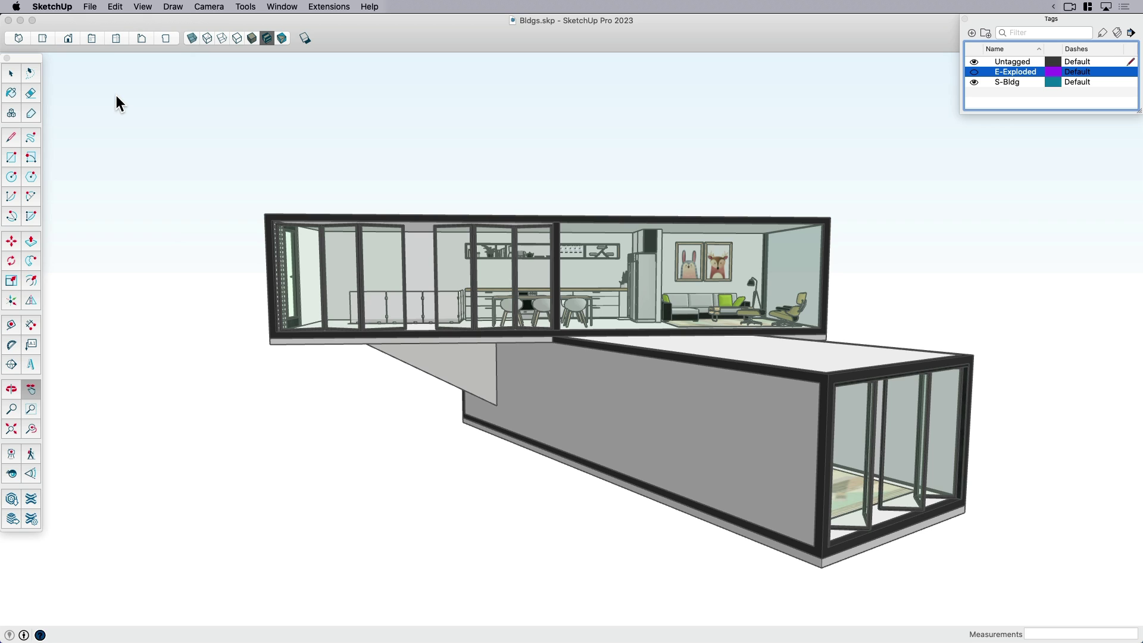
{"action": "key", "text": "ctrl+Up"}
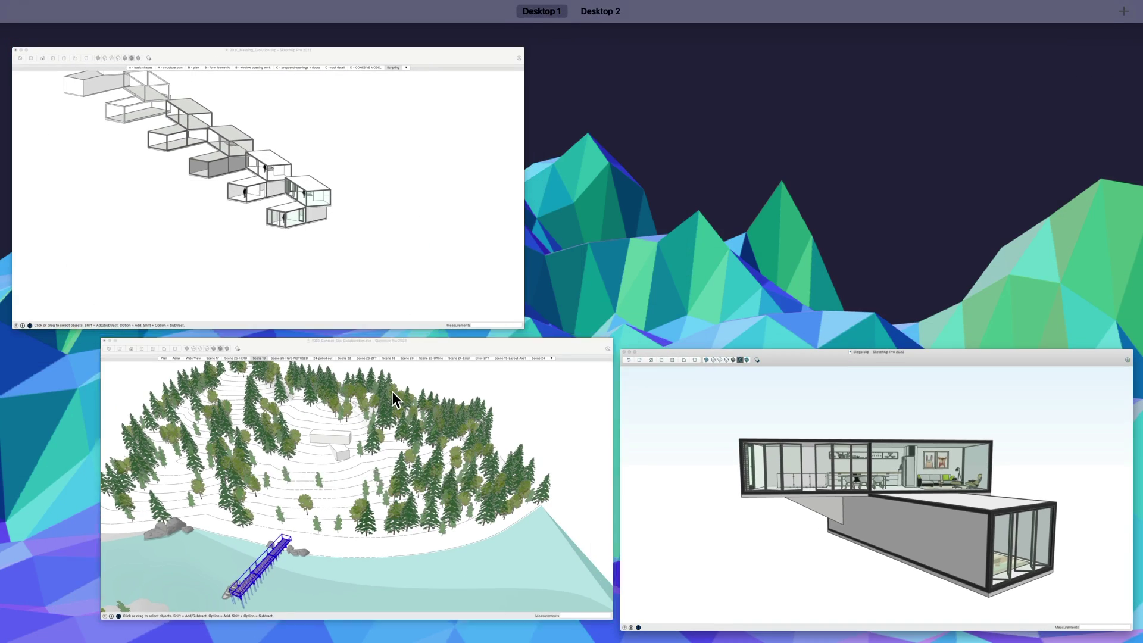
- Bring the forest site model forward, collapse the tags list, and select the building massing component
{"action": "left_click", "coordinate": [392, 392]}
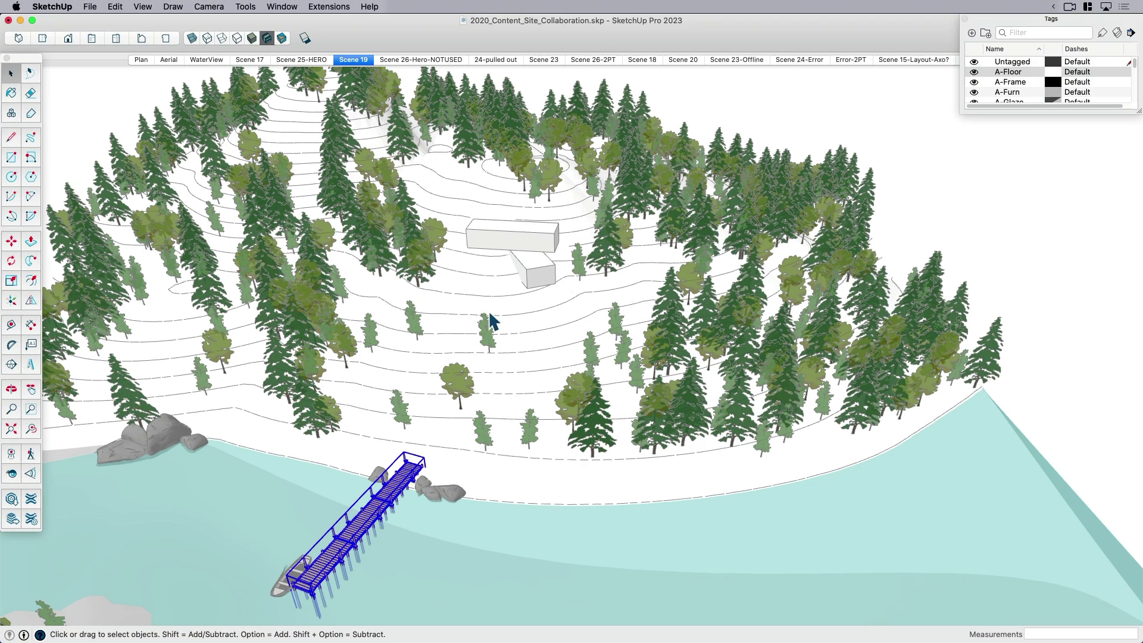
{"action": "left_click", "coordinate": [1047, 19]}
{"action": "scroll", "coordinate": [535, 229], "scroll_direction": "up", "scroll_amount": 3}
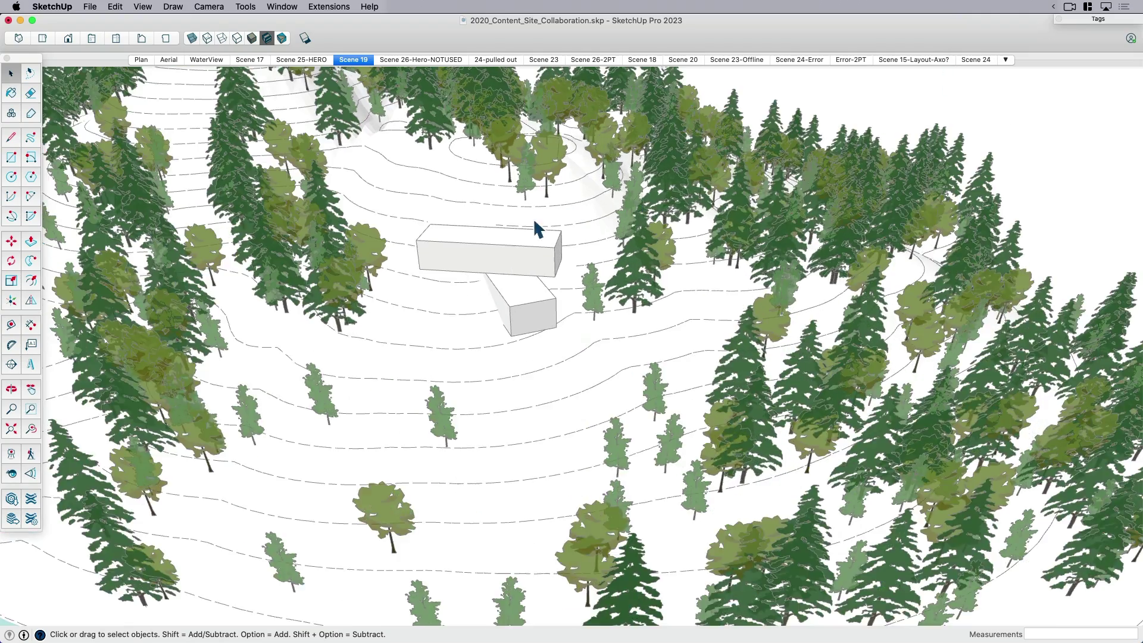
{"action": "middle_click_drag", "start_coordinate": [536, 228], "coordinate": [605, 217]}
{"action": "left_click", "coordinate": [555, 248]}
{"action": "mouse_move", "coordinate": [556, 248]}
{"action": "middle_mouse_down"}
{"action": "mouse_move", "coordinate": [649, 198]}
{"action": "mouse_move", "coordinate": [556, 217]}
{"action": "mouse_move", "coordinate": [546, 234]}
{"action": "middle_mouse_up"}
- Reload the building component from Bldgs.skp
{"action": "right_click", "coordinate": [541, 229]}
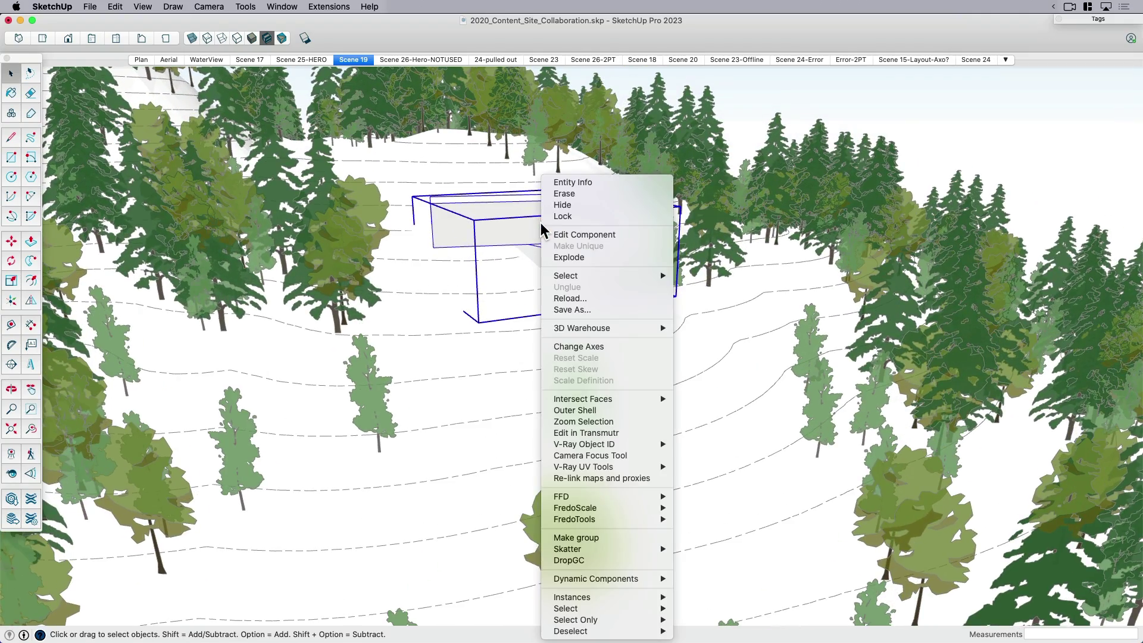
{"action": "left_click", "coordinate": [581, 300]}
{"action": "left_click", "coordinate": [436, 123]}
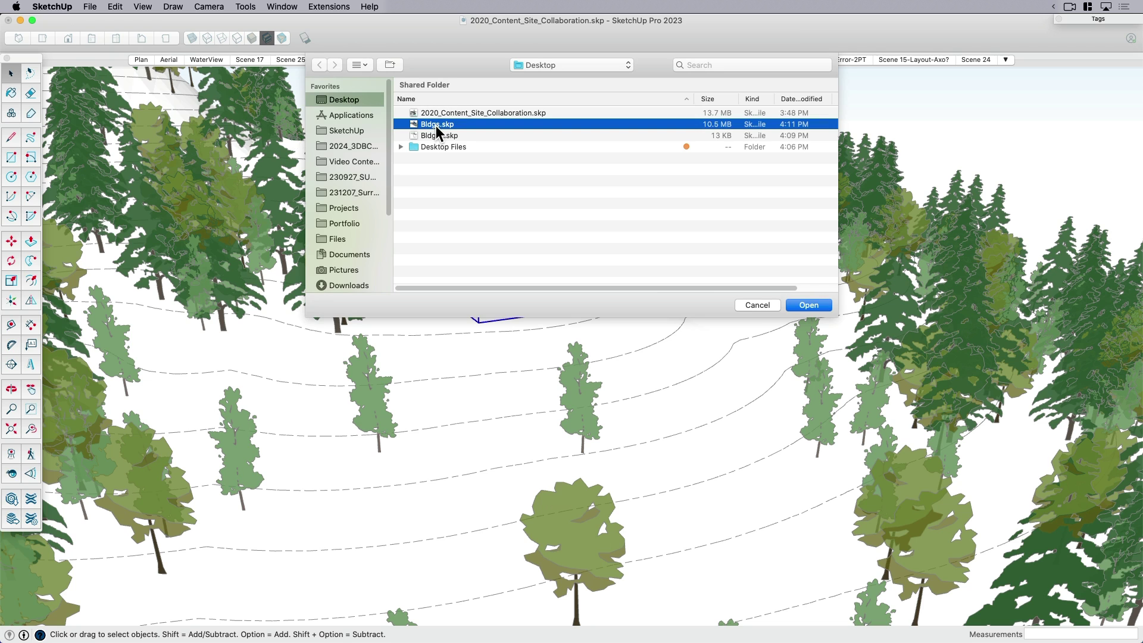
{"action": "left_click", "coordinate": [810, 306]}
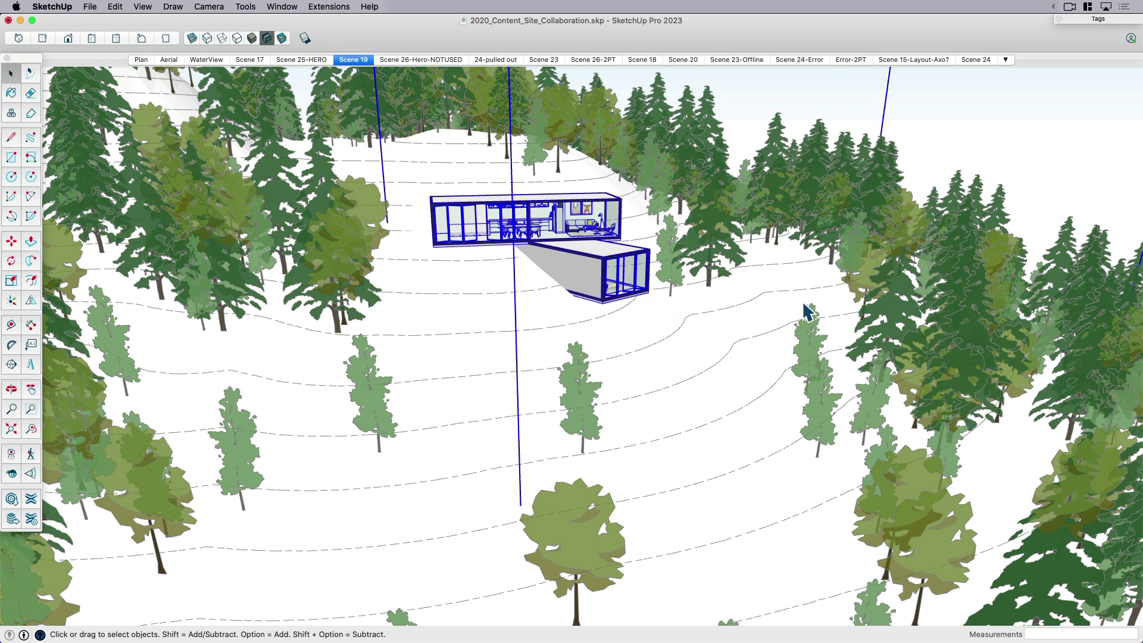
- Deselect the reloaded building, then pan and look around to frame the cabin at eye height among the trees
{"action": "left_click", "coordinate": [769, 109]}
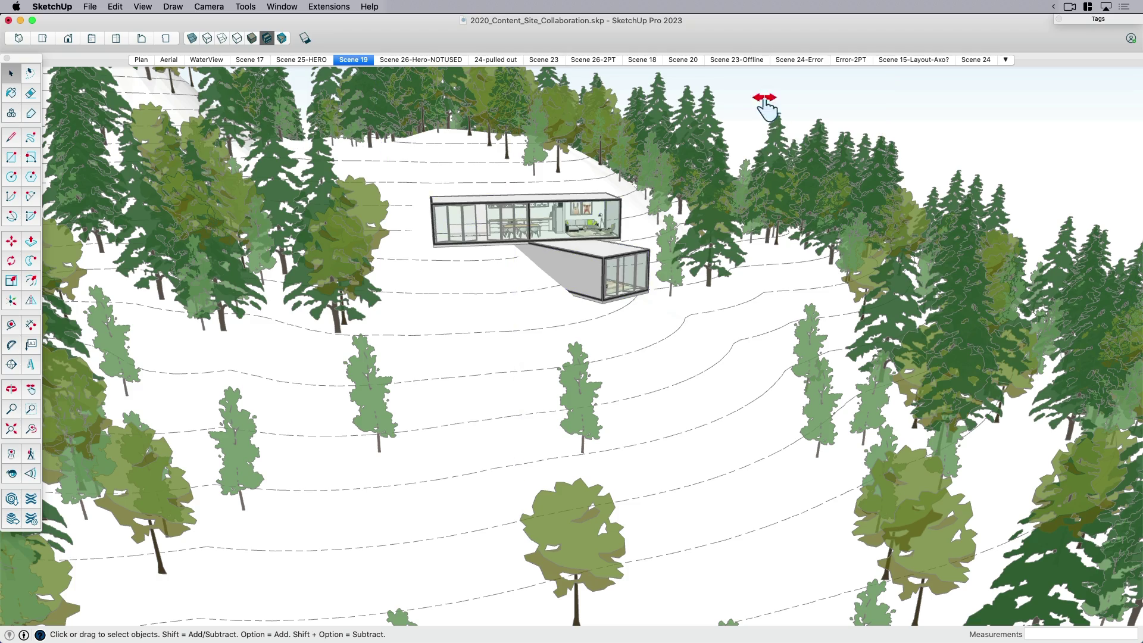
{"action": "middle_click_drag", "start_coordinate": [766, 102], "coordinate": [581, 332], "text": "shift"}
{"action": "key", "text": "l"}
{"action": "left_click_drag", "start_coordinate": [485, 349], "coordinate": [365, 292]}
{"action": "left_click_drag", "start_coordinate": [595, 377], "coordinate": [730, 401]}
{"action": "key", "text": "o"}
{"action": "key", "text": "l"}
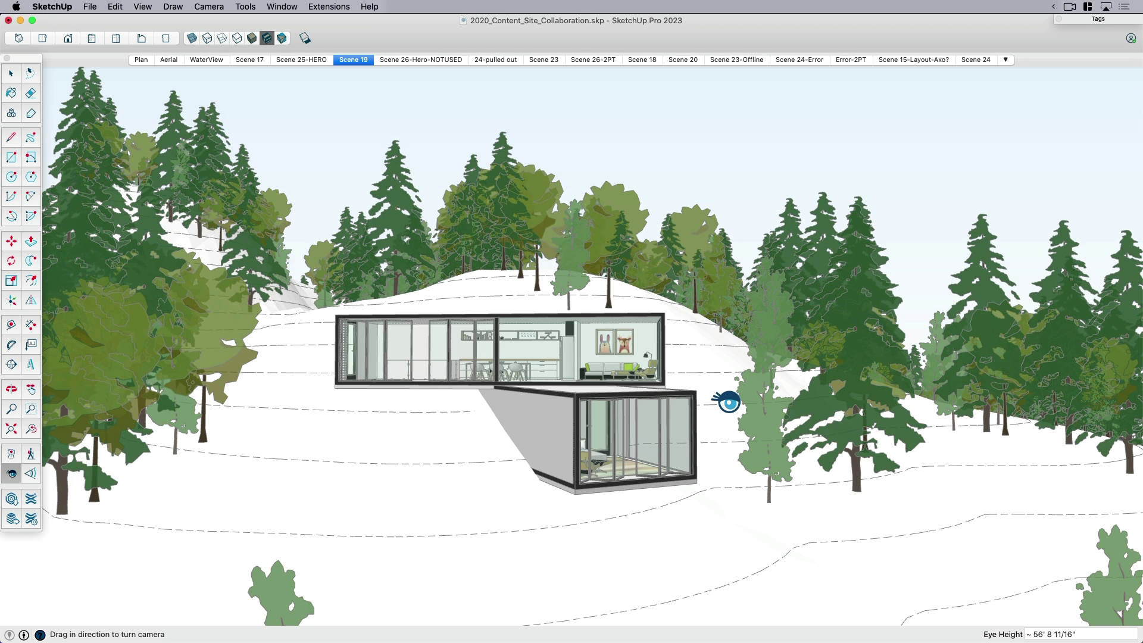
- Bring the Bldgs.skp window to the front via Mission Control and select the cabin's building group
{"action": "key", "text": "ctrl+Up"}
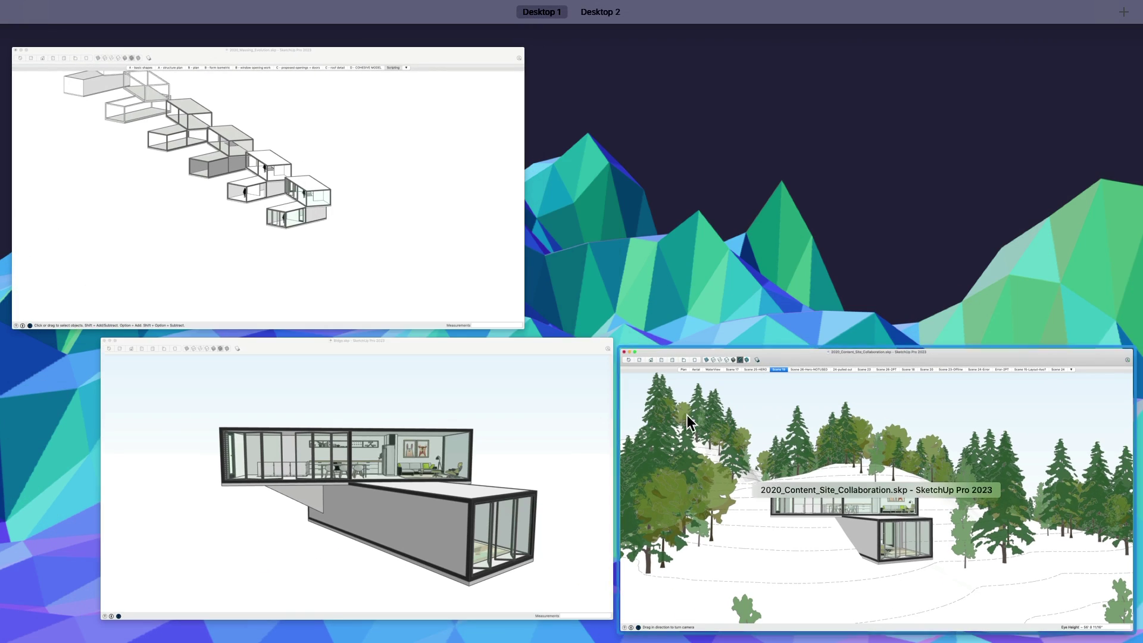
{"action": "left_click", "coordinate": [423, 463]}
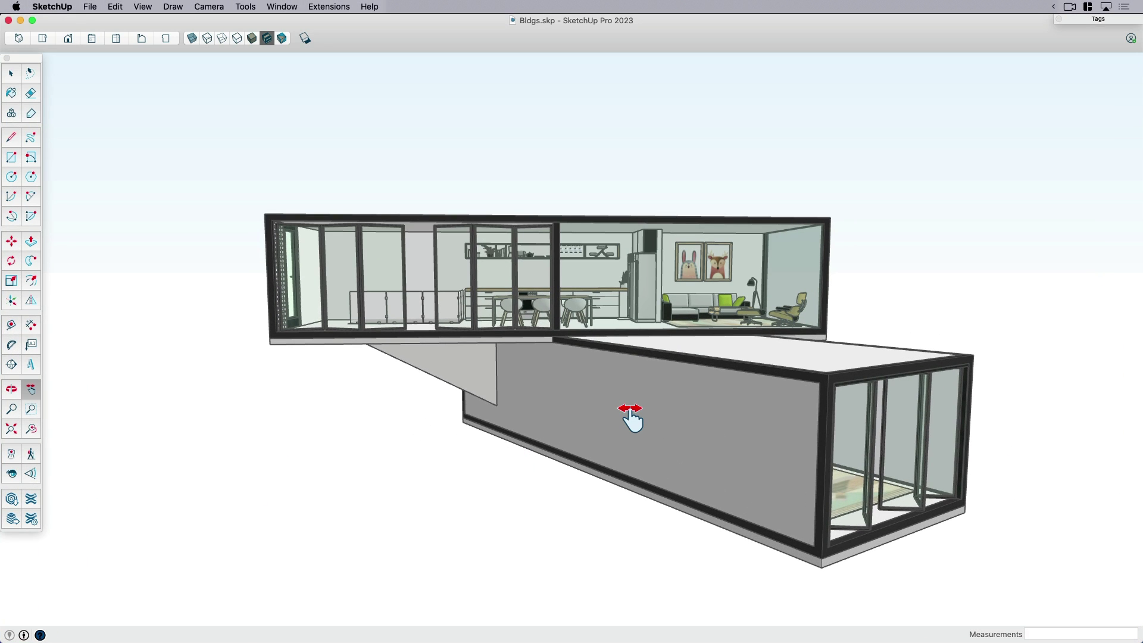
{"action": "key", "text": "space"}
{"action": "middle_click_drag", "start_coordinate": [714, 428], "coordinate": [732, 452]}
{"action": "left_click", "coordinate": [645, 411]}
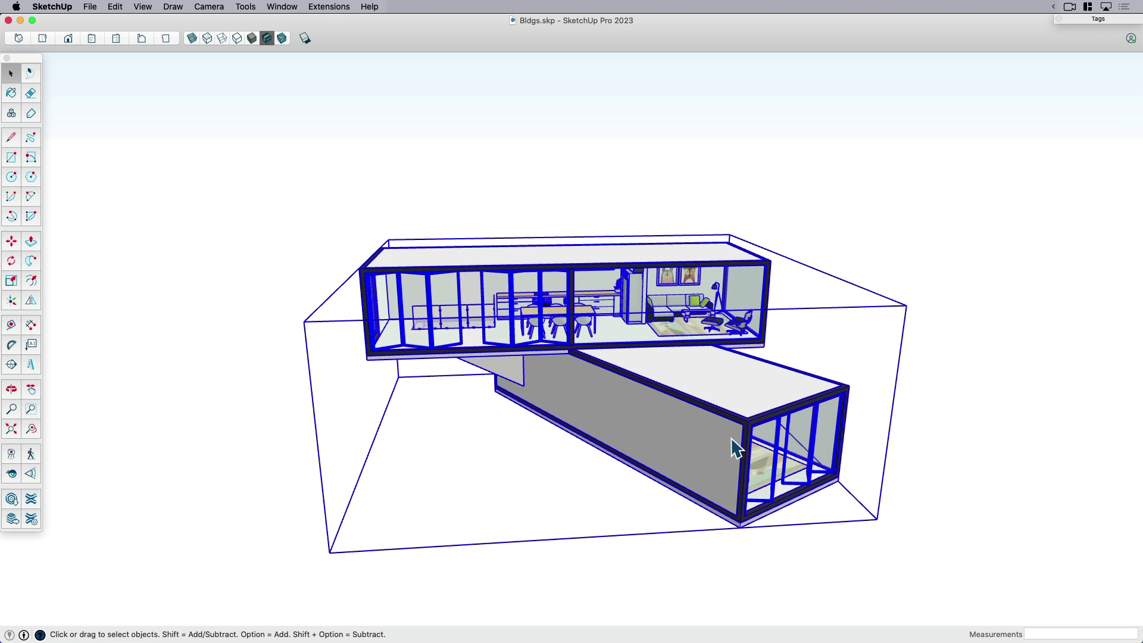
- Enter the building group and lower box, and select the lower box's roof slab
{"action": "left_click", "coordinate": [880, 385]}
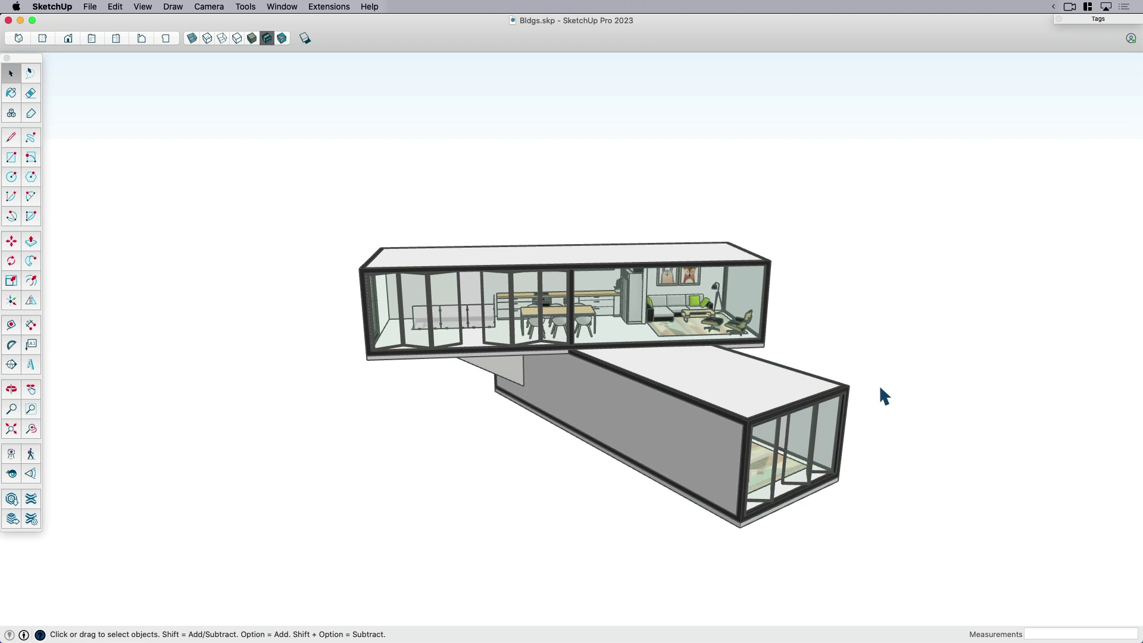
{"action": "left_click", "coordinate": [717, 384]}
{"action": "double_click", "coordinate": [719, 377]}
{"action": "left_click", "coordinate": [729, 382]}
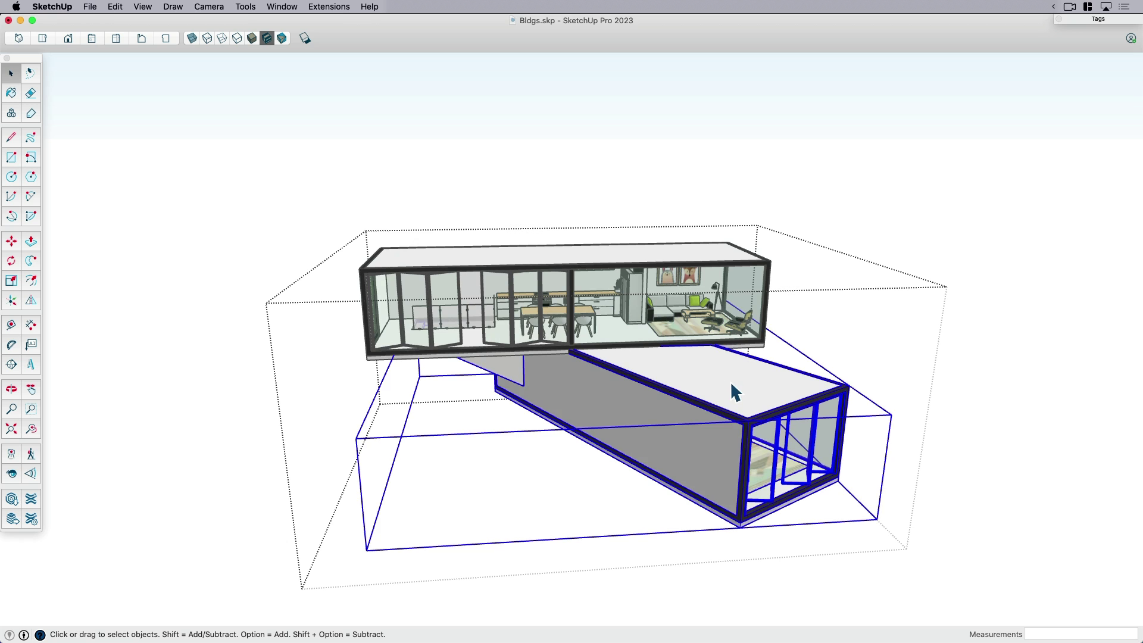
{"action": "double_click", "coordinate": [718, 378]}
{"action": "left_click", "coordinate": [718, 379]}
- Remove the roof slab's current material
{"action": "key", "text": "b"}
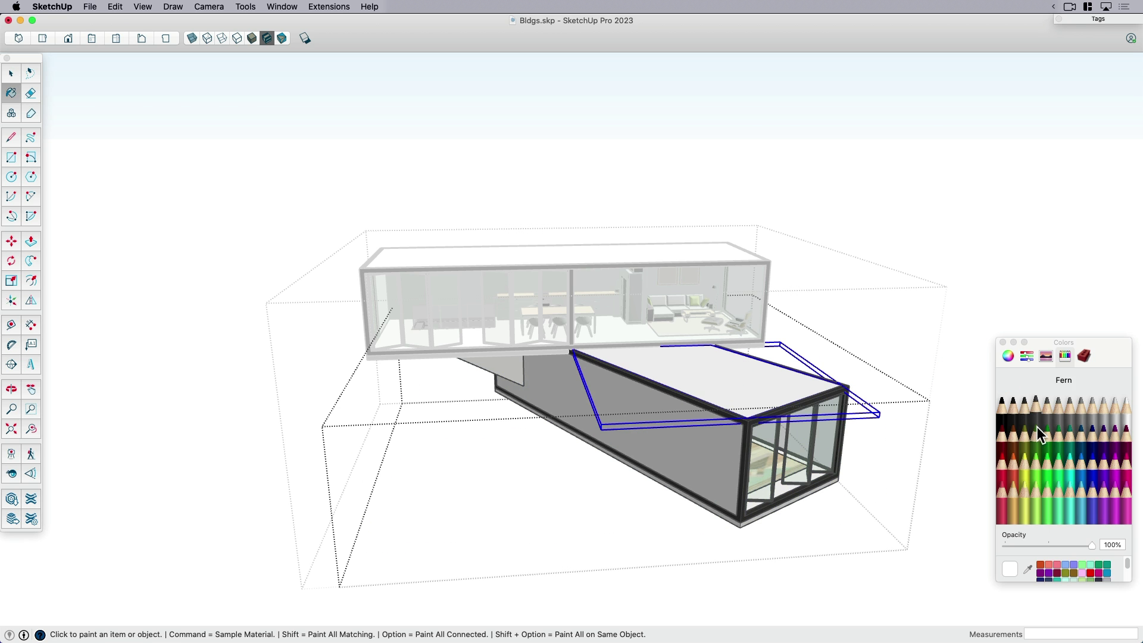
{"action": "key", "text": "space"}
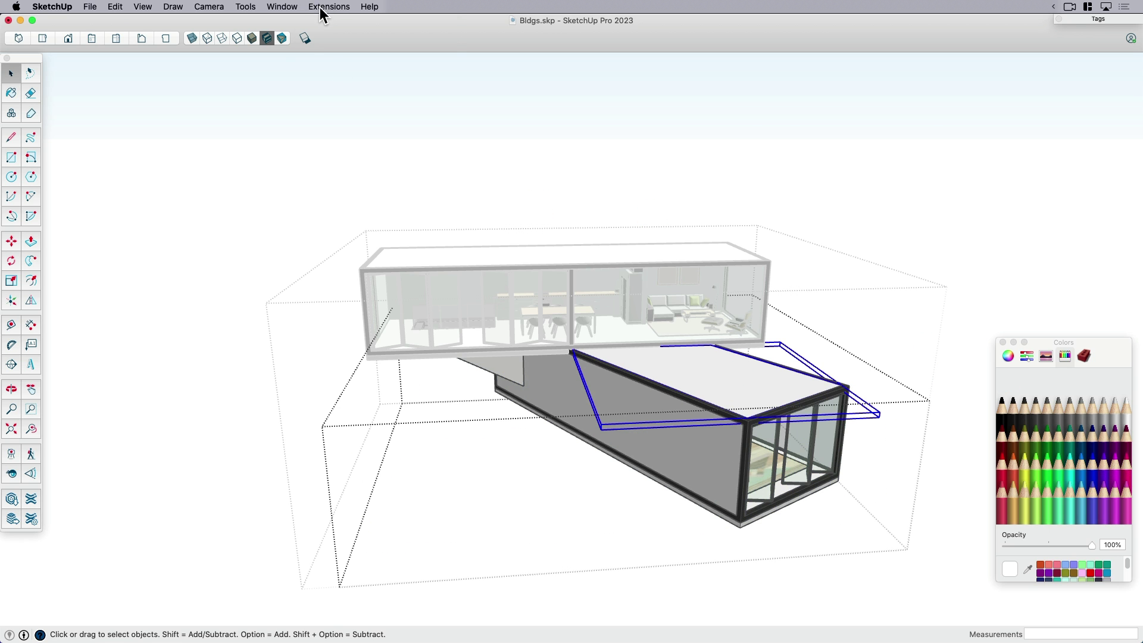
{"action": "left_click", "coordinate": [327, 6]}
{"action": "mouse_move", "coordinate": [387, 427]}
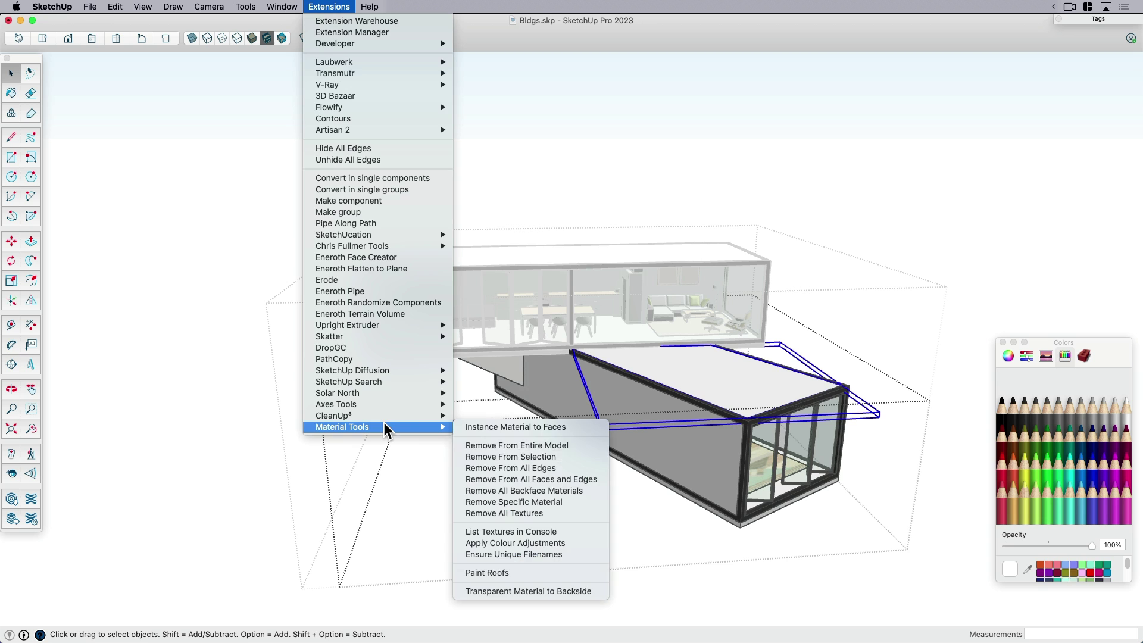
{"action": "left_click", "coordinate": [513, 457]}
- Paint the lower roof with a green colour, exit the group and close the Colors panel
{"action": "scroll", "coordinate": [1095, 570], "scroll_direction": "down", "scroll_amount": 1}
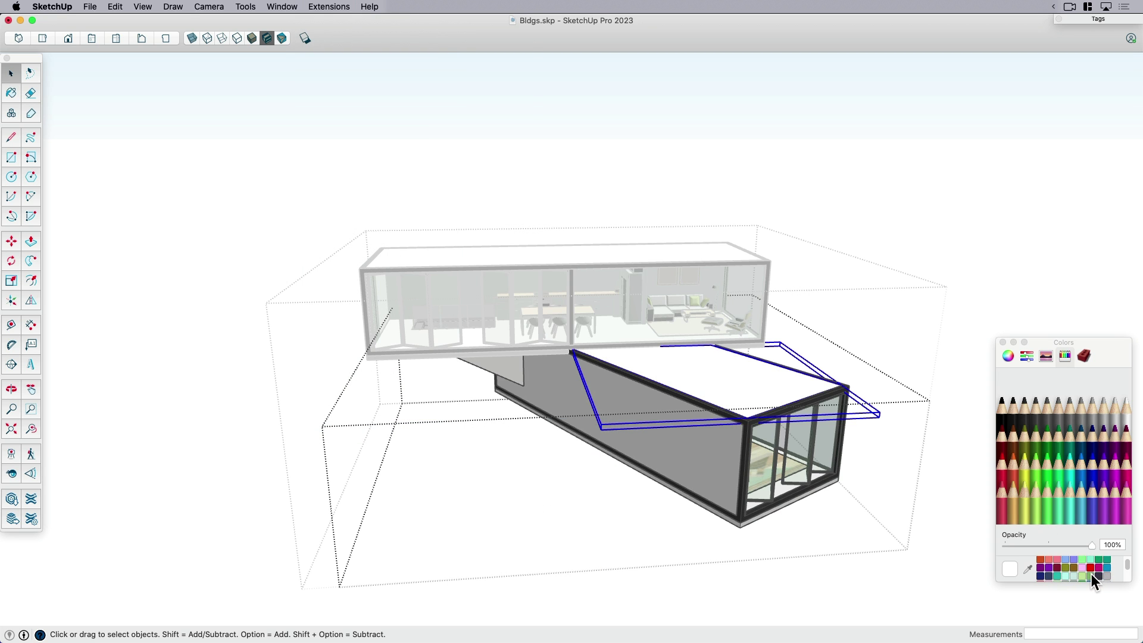
{"action": "left_click", "coordinate": [1091, 574]}
{"action": "left_click", "coordinate": [747, 378]}
{"action": "key", "text": "space"}
{"action": "left_click", "coordinate": [951, 263]}
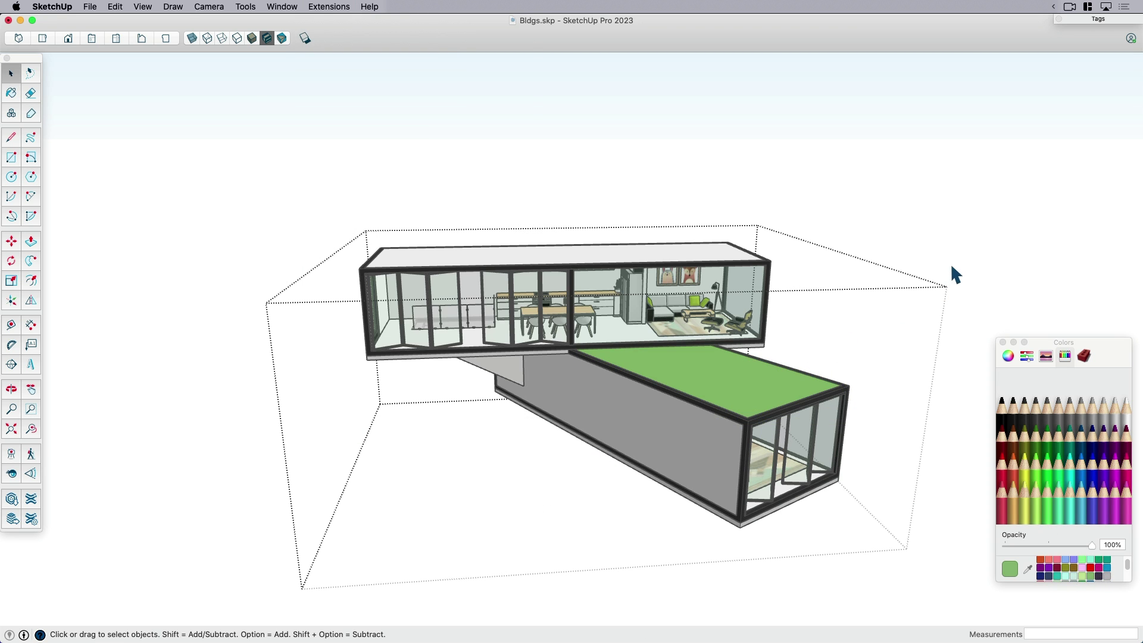
{"action": "left_click", "coordinate": [1003, 342]}
{"action": "left_click", "coordinate": [986, 384]}
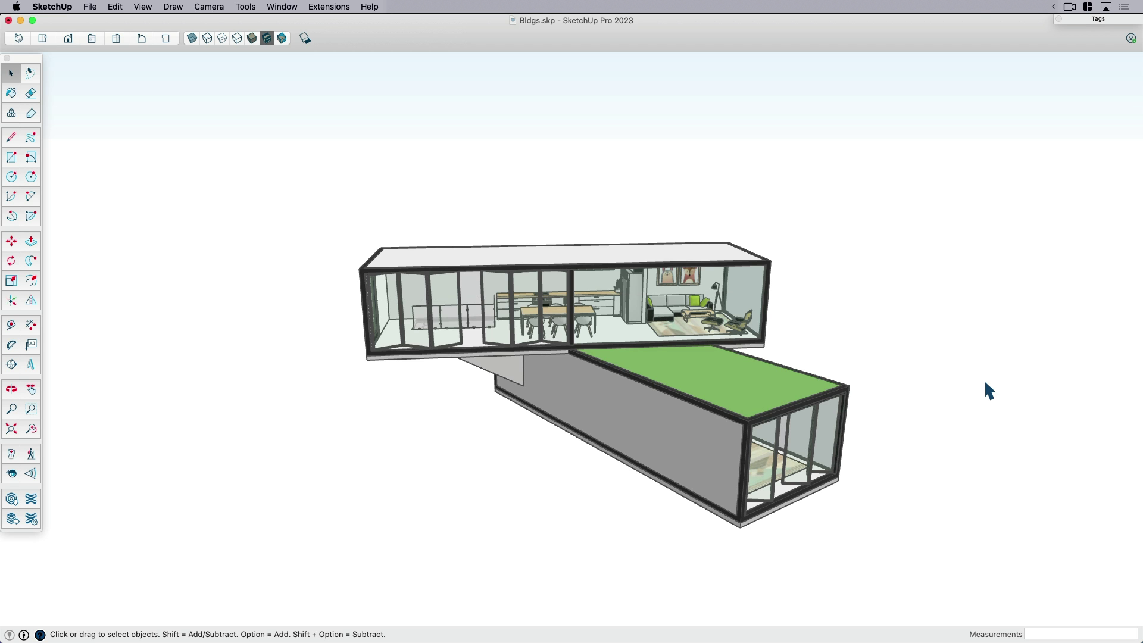
- Save Bldgs.skp and switch to the site collaboration model
{"action": "key", "text": "super+s"}
{"action": "left_click", "coordinate": [720, 385]}
{"action": "key", "text": "ctrl+Up"}
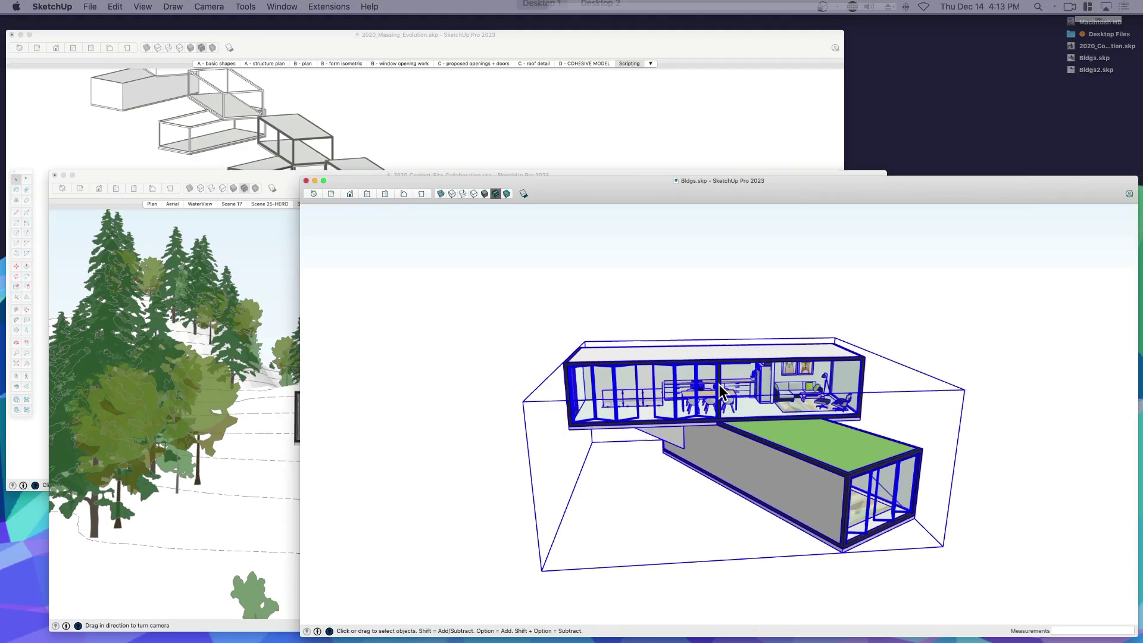
{"action": "left_click", "coordinate": [470, 461]}
- Reload the site's house component from Bldgs.skp, confirming the replacement
{"action": "middle_click_drag", "start_coordinate": [631, 350], "coordinate": [574, 409]}
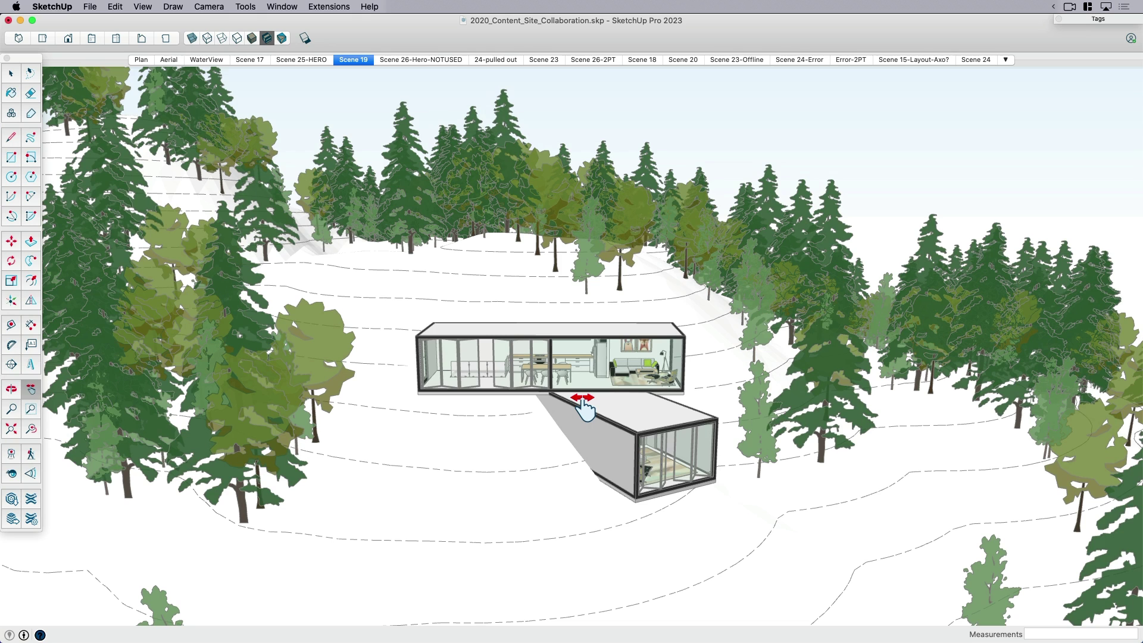
{"action": "key", "text": "space"}
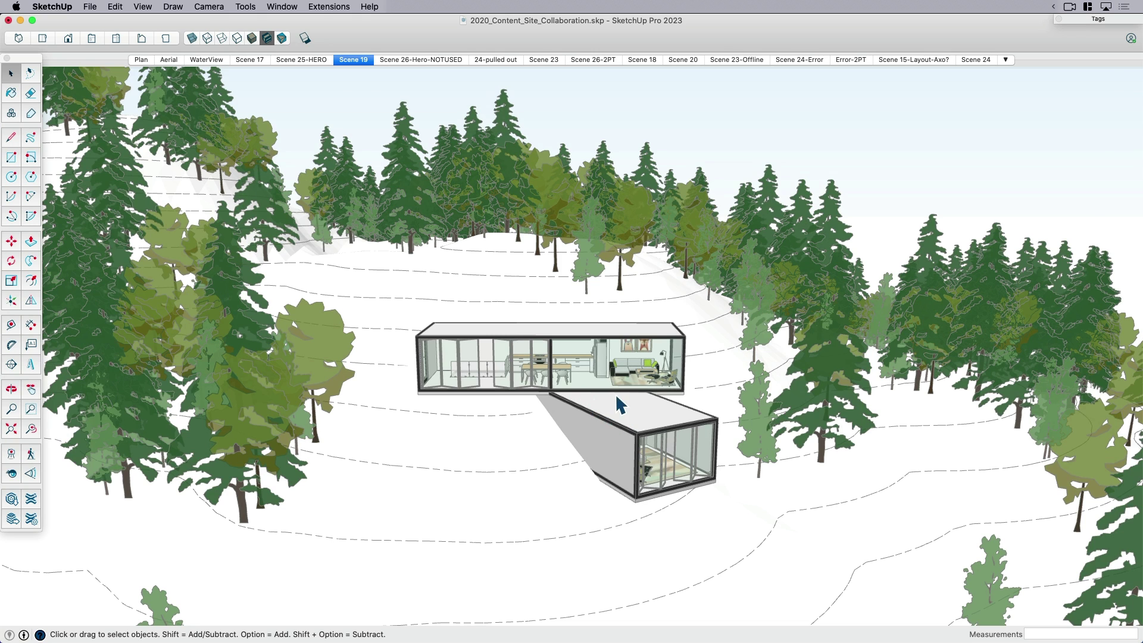
{"action": "left_click", "coordinate": [616, 394]}
{"action": "right_click", "coordinate": [634, 414]}
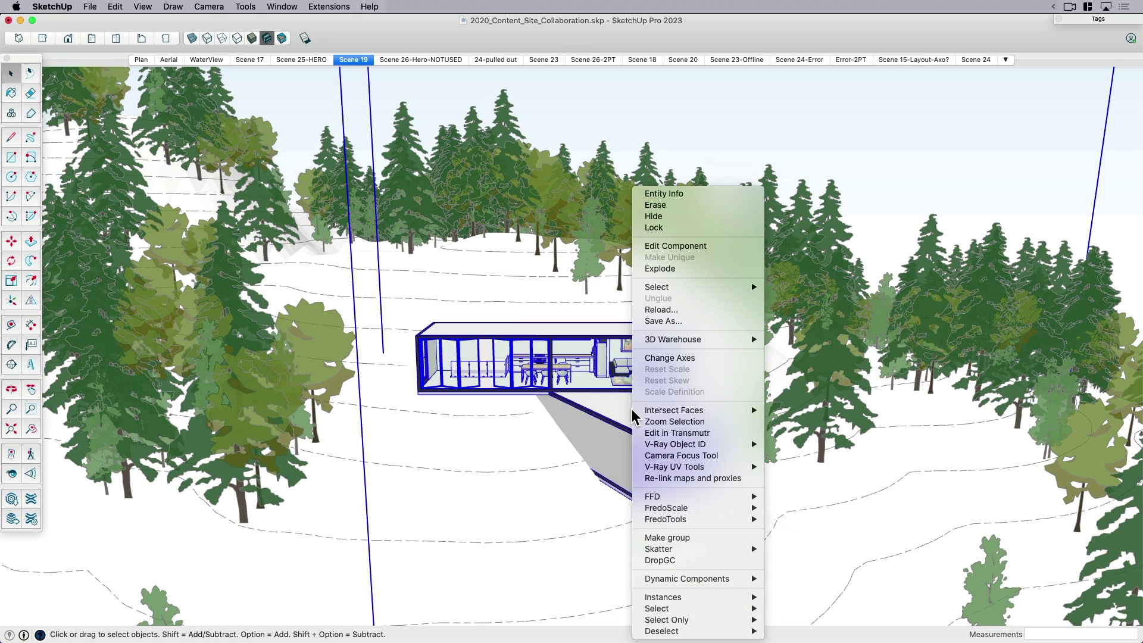
{"action": "left_click", "coordinate": [675, 311]}
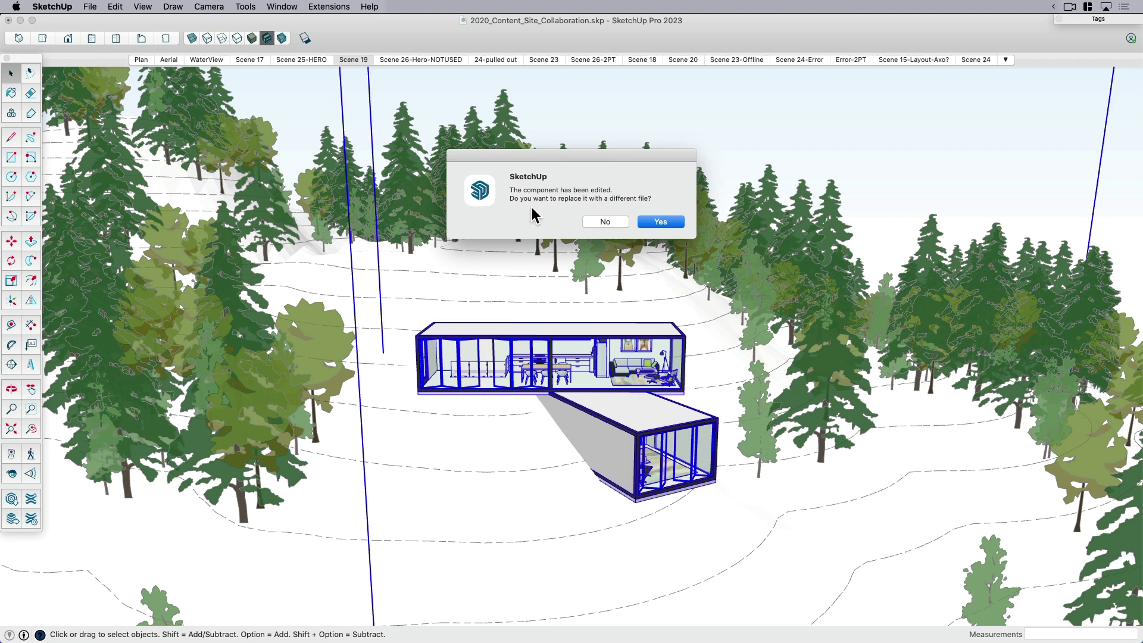
{"action": "left_click", "coordinate": [663, 220]}
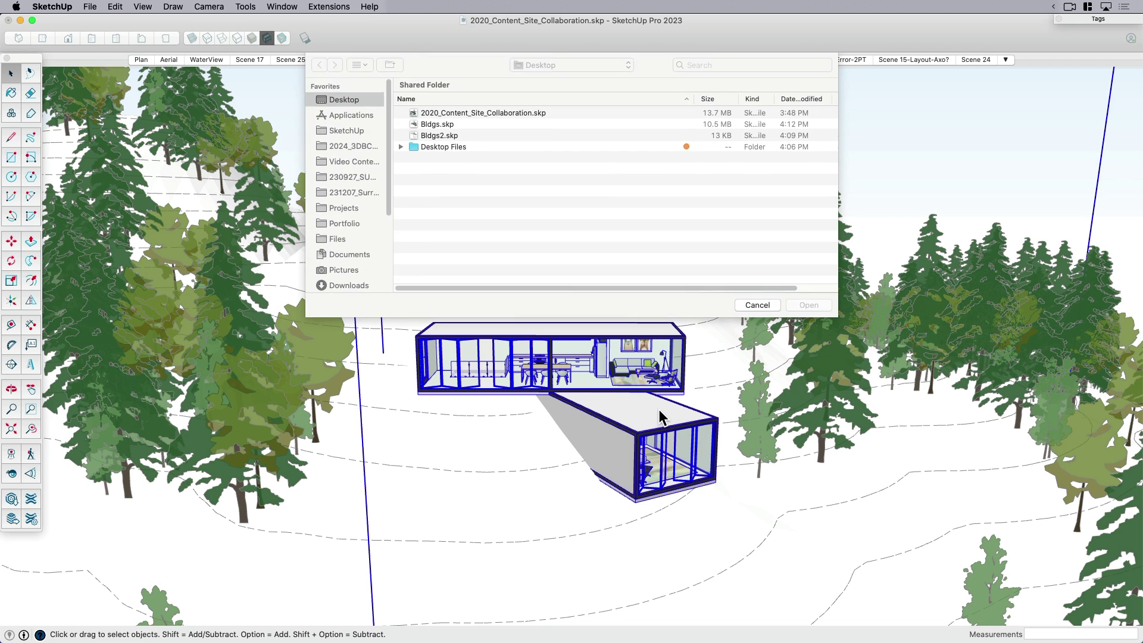
{"action": "left_click", "coordinate": [445, 125]}
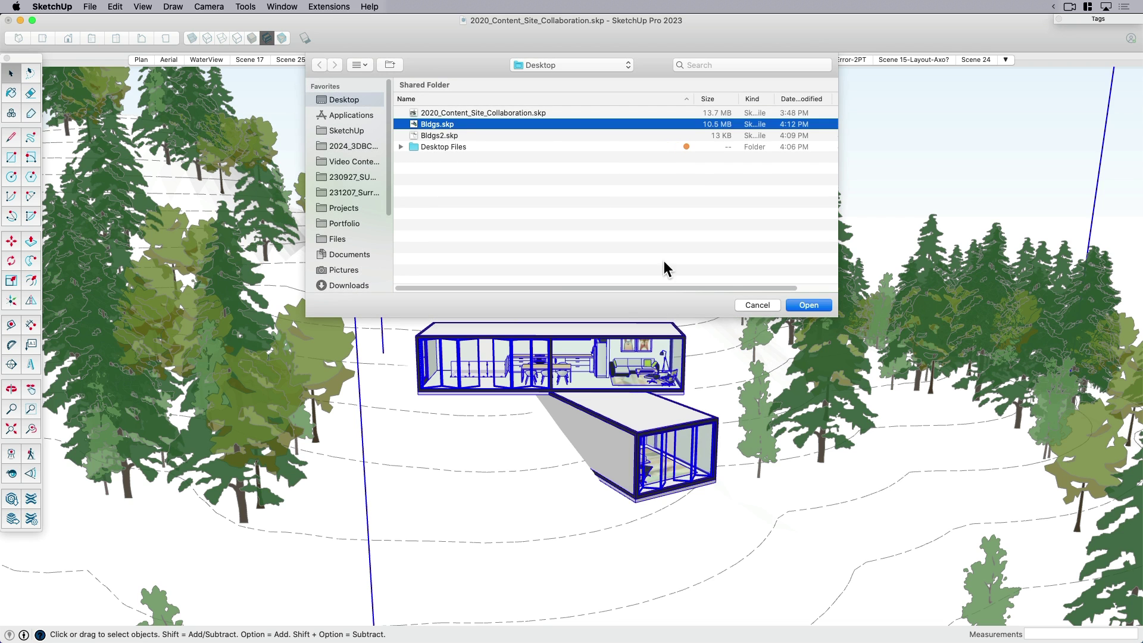
{"action": "left_click", "coordinate": [808, 305]}
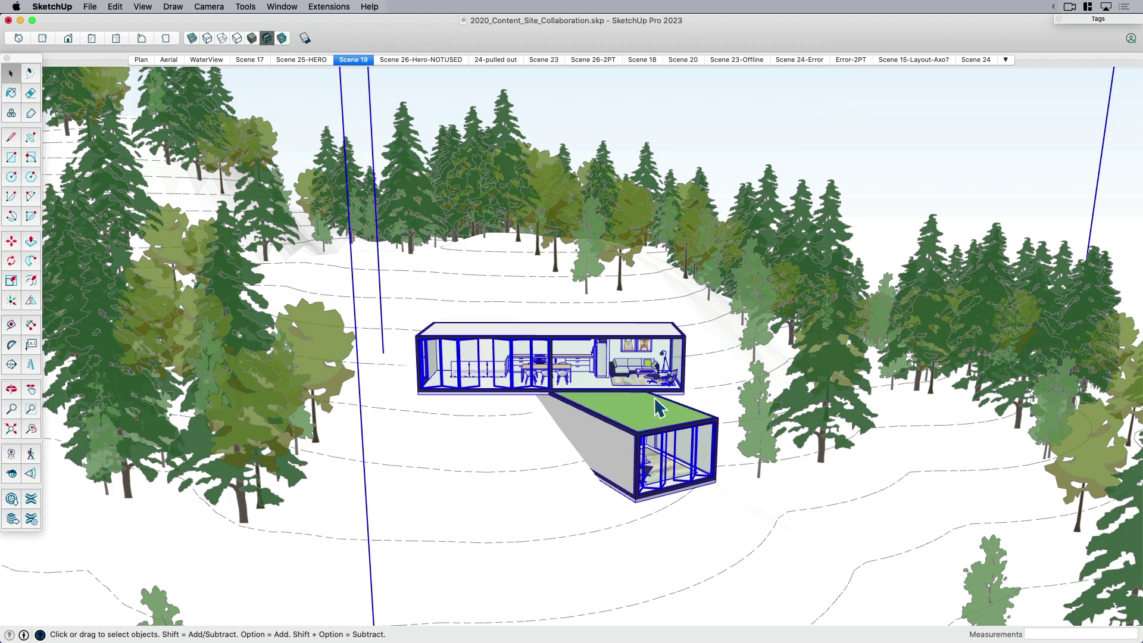
{"action": "key", "text": "Escape"}
- Enter the house group and its lower volume, selecting the green roof slab
{"action": "middle_click_drag", "start_coordinate": [685, 407], "coordinate": [570, 417]}
{"action": "left_click", "coordinate": [570, 417]}
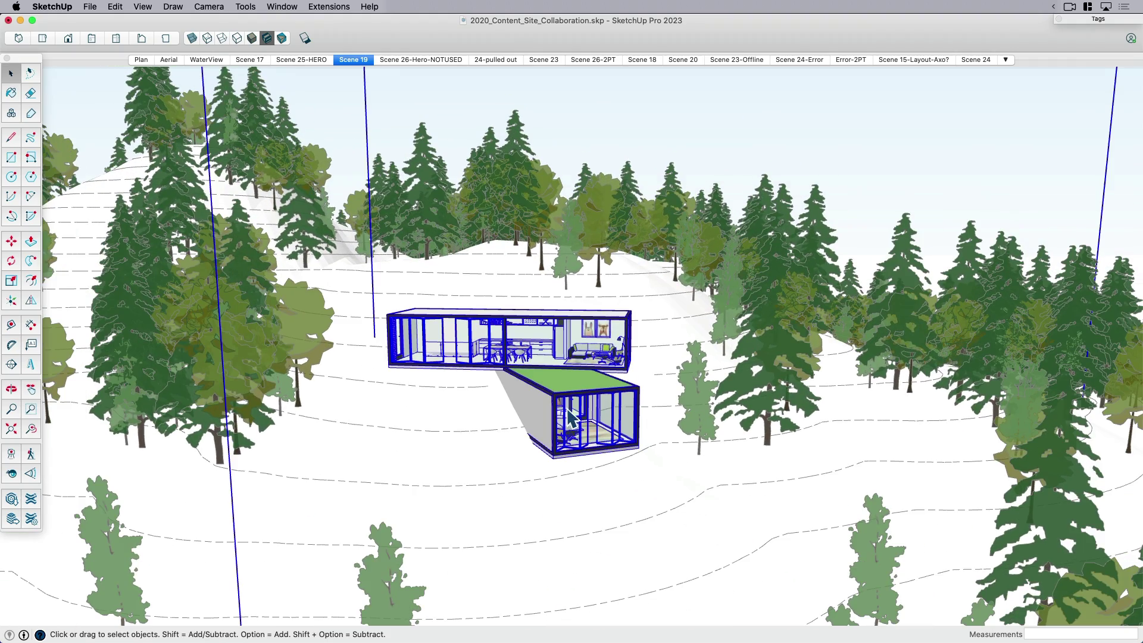
{"action": "double_click", "coordinate": [567, 410]}
{"action": "scroll", "coordinate": [561, 385], "scroll_direction": "up", "scroll_amount": 2}
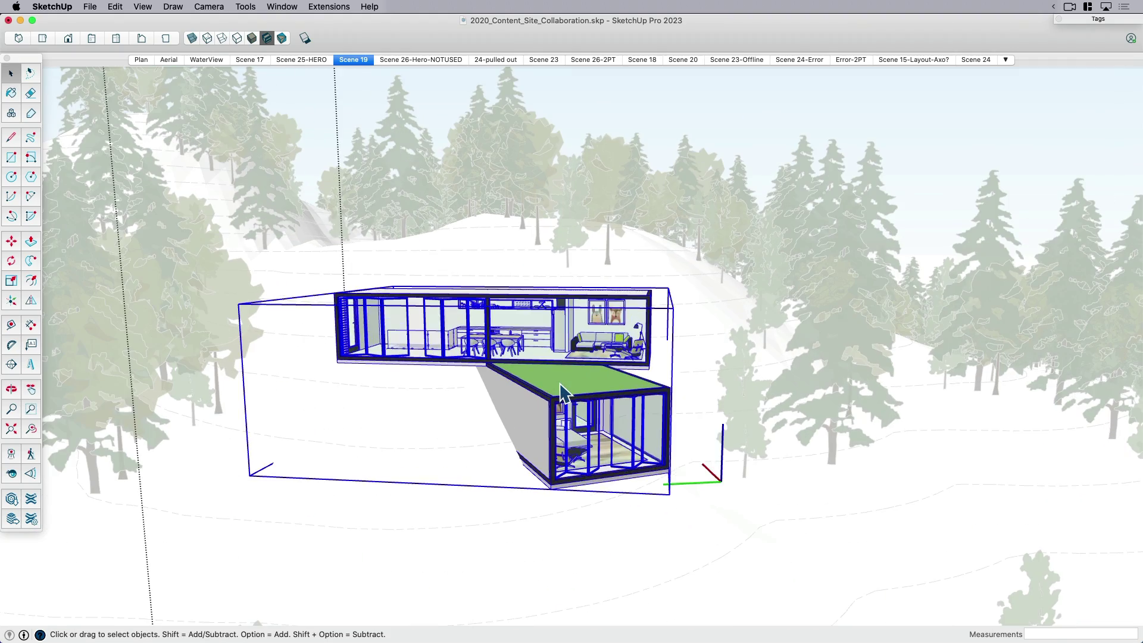
{"action": "double_click", "coordinate": [562, 391]}
{"action": "left_click", "coordinate": [560, 384]}
{"action": "double_click", "coordinate": [560, 386]}
{"action": "left_click", "coordinate": [562, 386]}
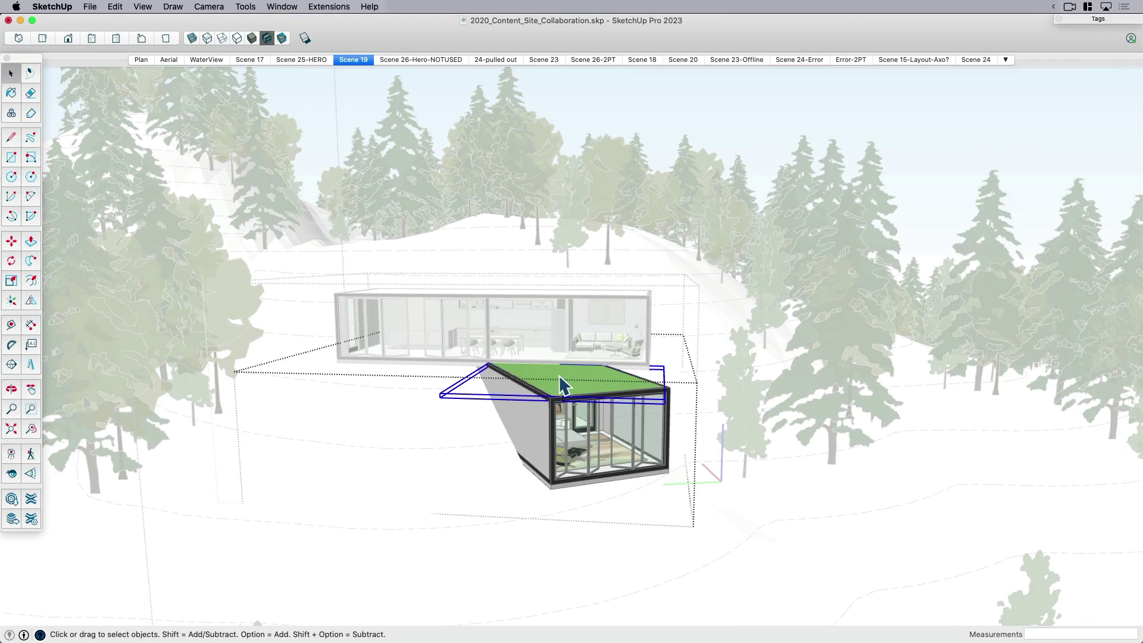
{"action": "middle_click_drag", "start_coordinate": [562, 386], "coordinate": [601, 370]}
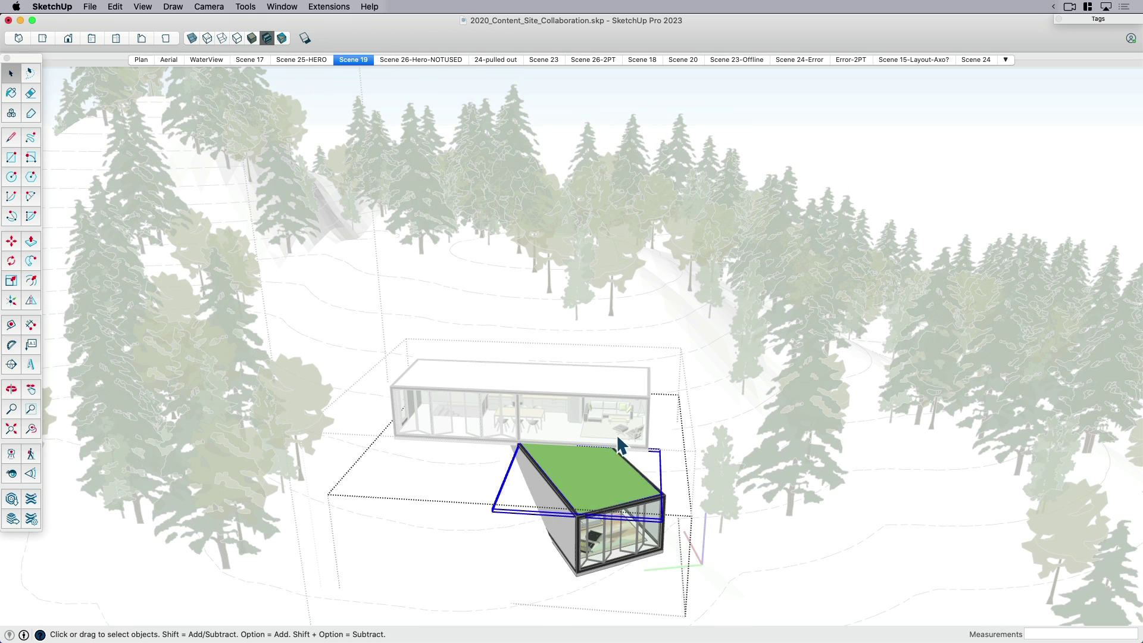
- Paint the lower roof with the Silver crayon and exit the group edit
{"action": "key", "text": "b"}
{"action": "left_click", "coordinate": [1105, 421]}
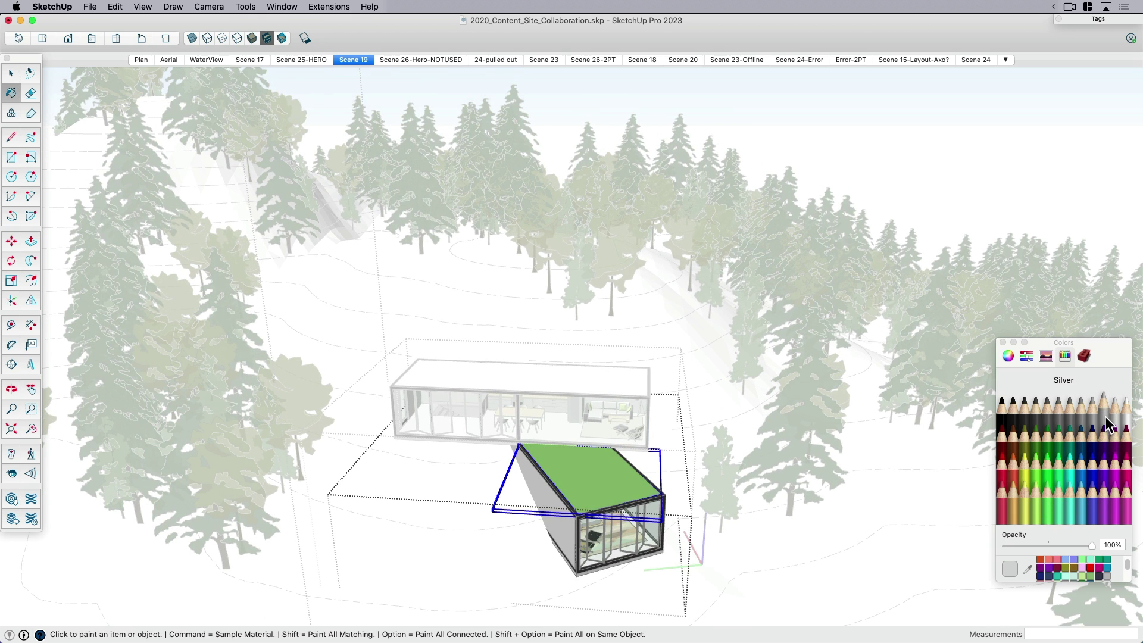
{"action": "left_click", "coordinate": [593, 467]}
{"action": "key", "text": "space"}
{"action": "left_click", "coordinate": [888, 156]}
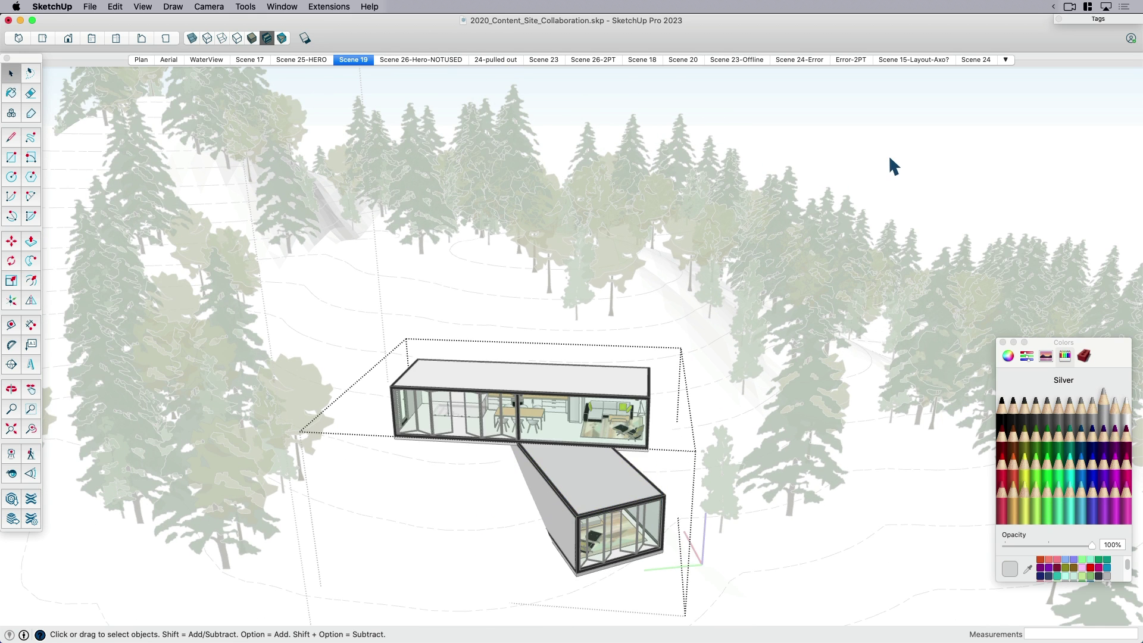
{"action": "scroll", "coordinate": [558, 479], "scroll_direction": "up", "scroll_amount": 3}
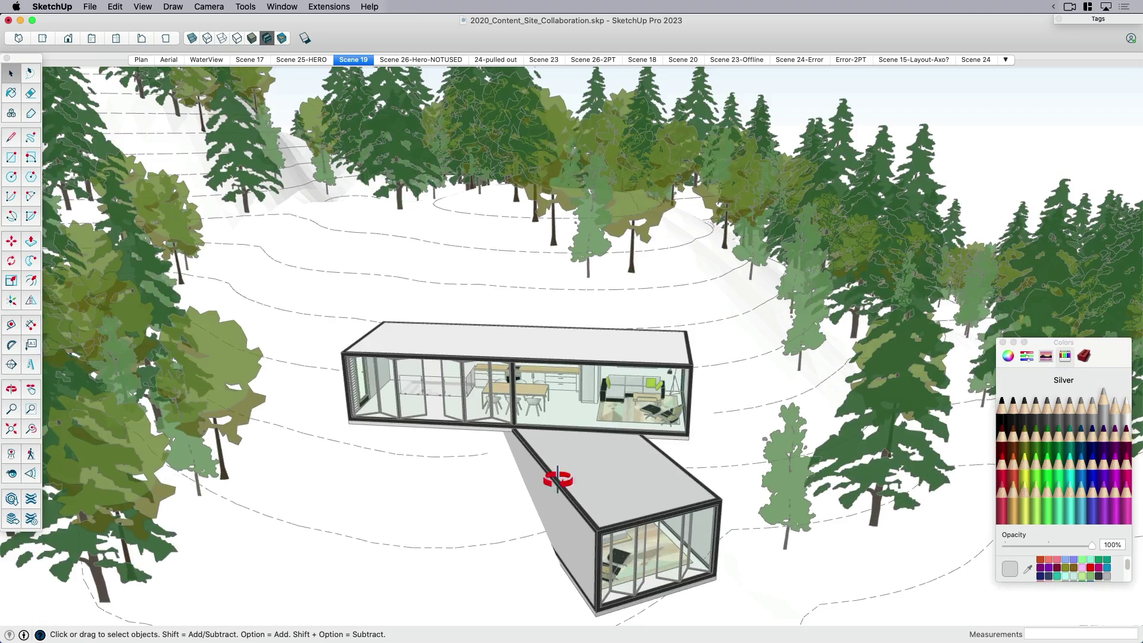
{"action": "middle_click_drag", "start_coordinate": [557, 479], "coordinate": [536, 430]}
{"action": "scroll", "coordinate": [538, 438], "scroll_direction": "up", "scroll_amount": 2}
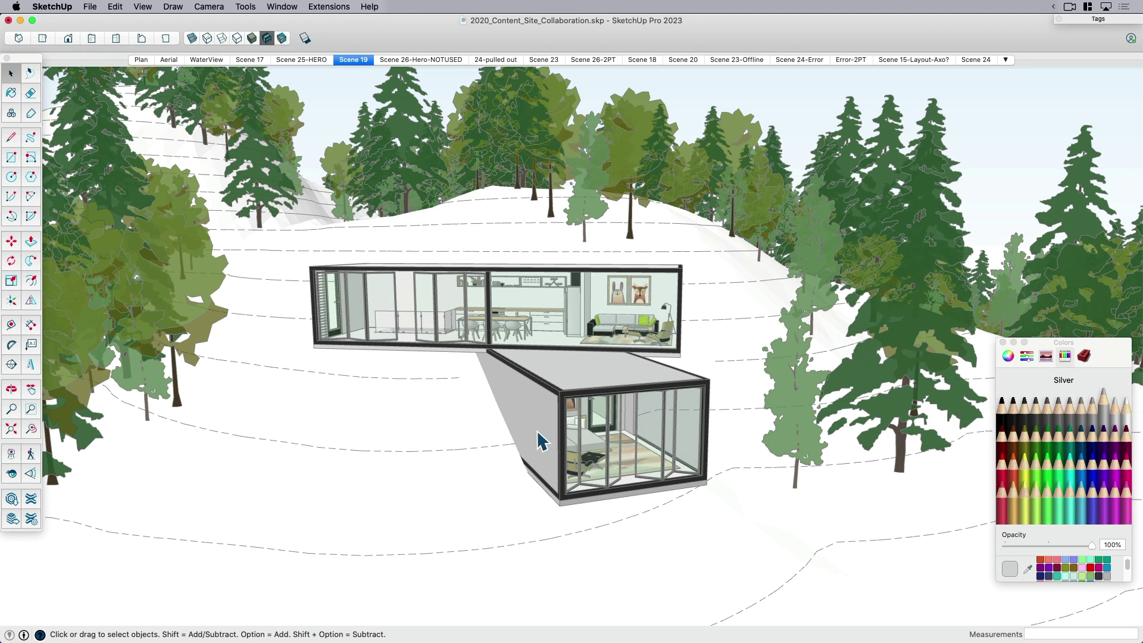
- Show hidden geometry and unhide the decks, stairs, rocks and figure around the house
{"action": "left_click", "coordinate": [604, 389]}
{"action": "middle_click_drag", "start_coordinate": [604, 390], "coordinate": [585, 394]}
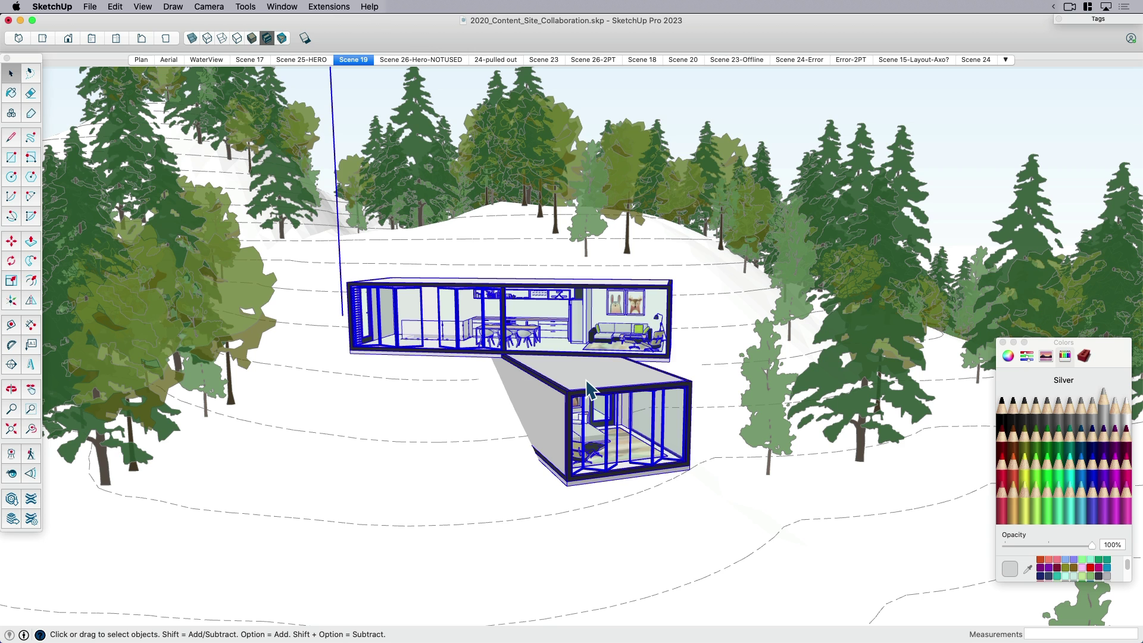
{"action": "key", "text": "alt+h"}
{"action": "left_click", "coordinate": [507, 438]}
{"action": "right_click", "coordinate": [508, 438]}
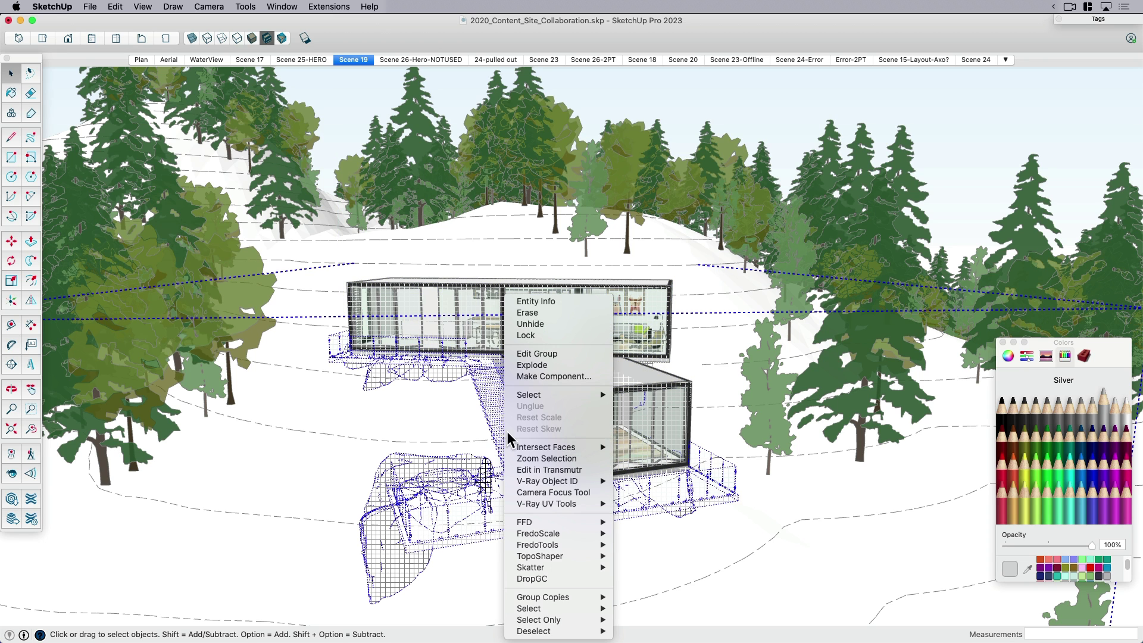
{"action": "left_click", "coordinate": [536, 325]}
{"action": "left_click", "coordinate": [960, 147]}
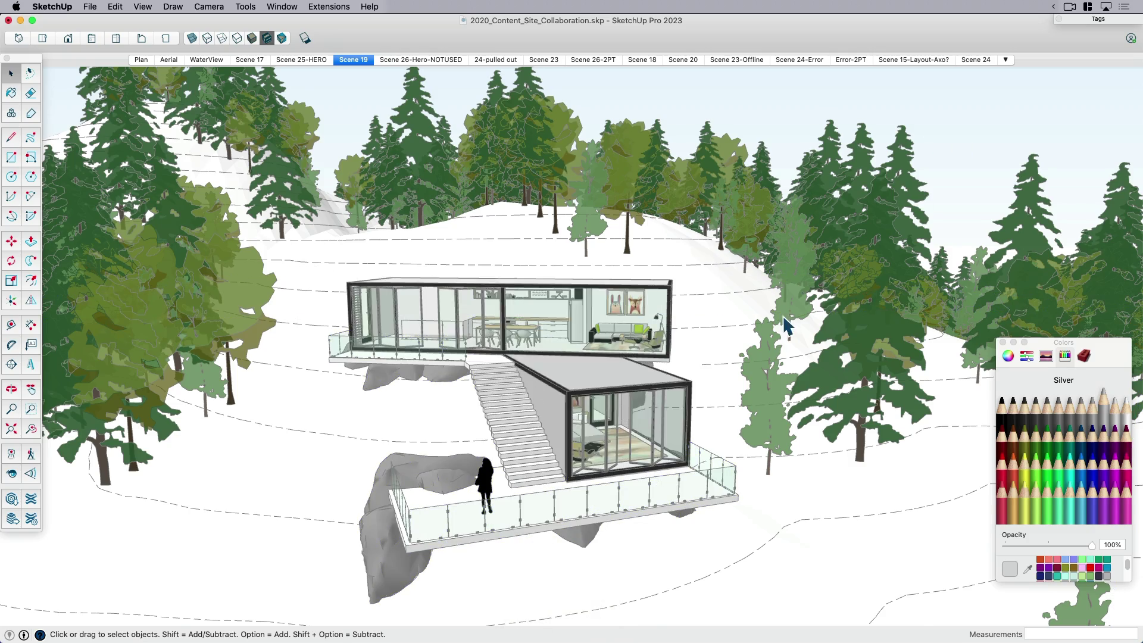
{"action": "scroll", "coordinate": [985, 356], "scroll_direction": "down", "scroll_amount": 2}
- Close the Colors panel and orbit and zoom to review the finished cabin on the hillside
{"action": "left_click", "coordinate": [1002, 342]}
{"action": "scroll", "coordinate": [1005, 351], "scroll_direction": "down", "scroll_amount": 2}
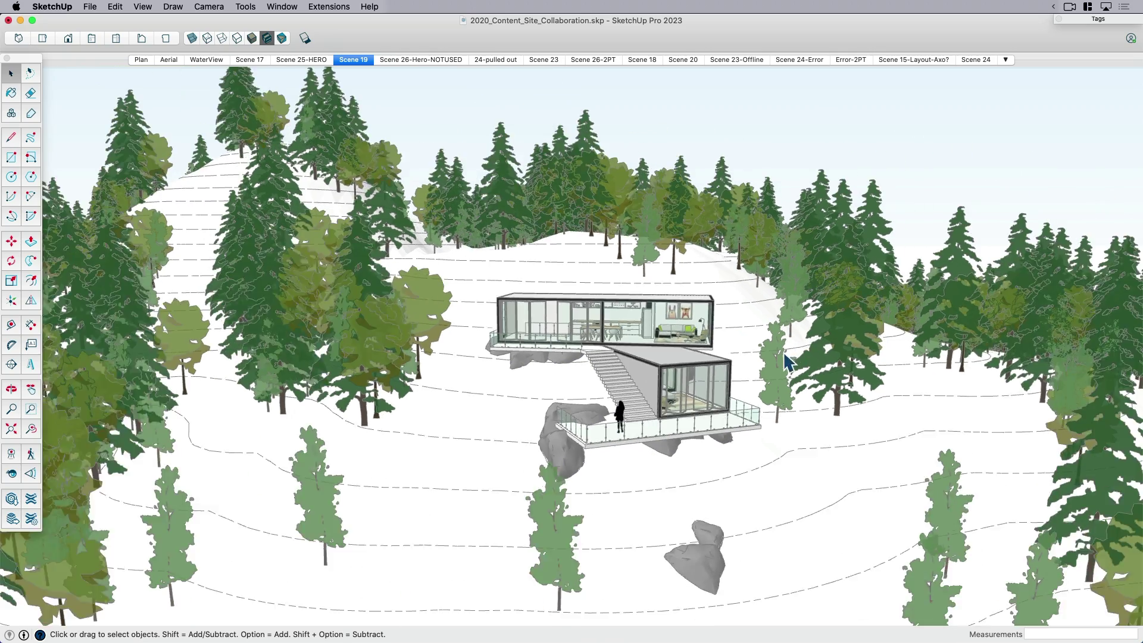
{"action": "middle_click_drag", "start_coordinate": [1005, 351], "coordinate": [631, 357]}
{"action": "scroll", "coordinate": [600, 375], "scroll_direction": "up", "scroll_amount": 3}
{"action": "scroll", "coordinate": [600, 376], "scroll_direction": "up", "scroll_amount": 3}
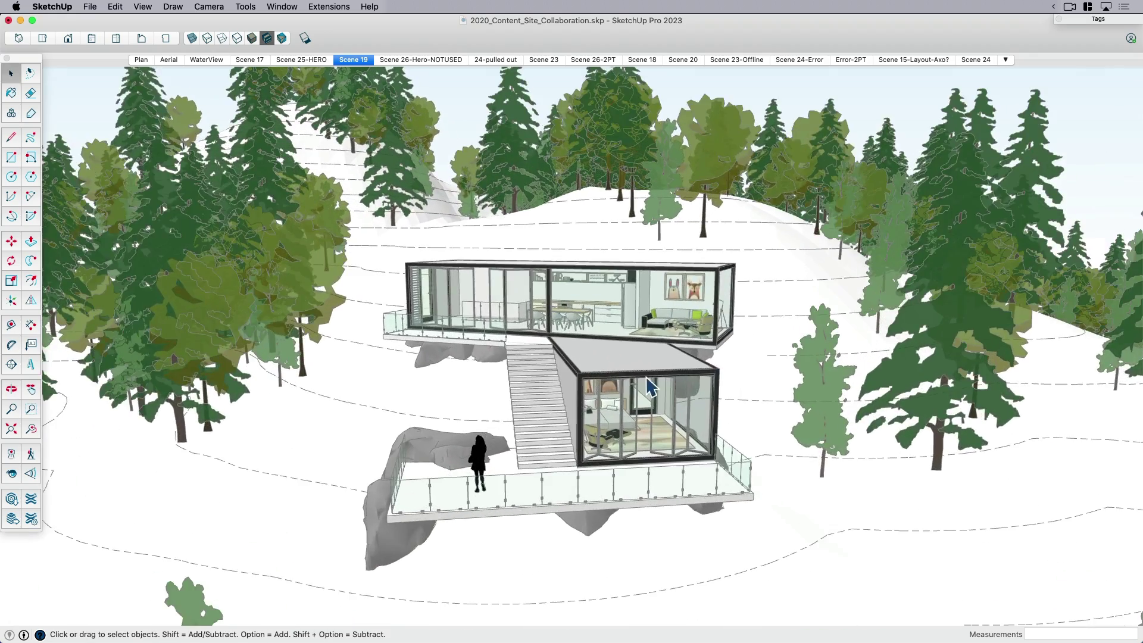